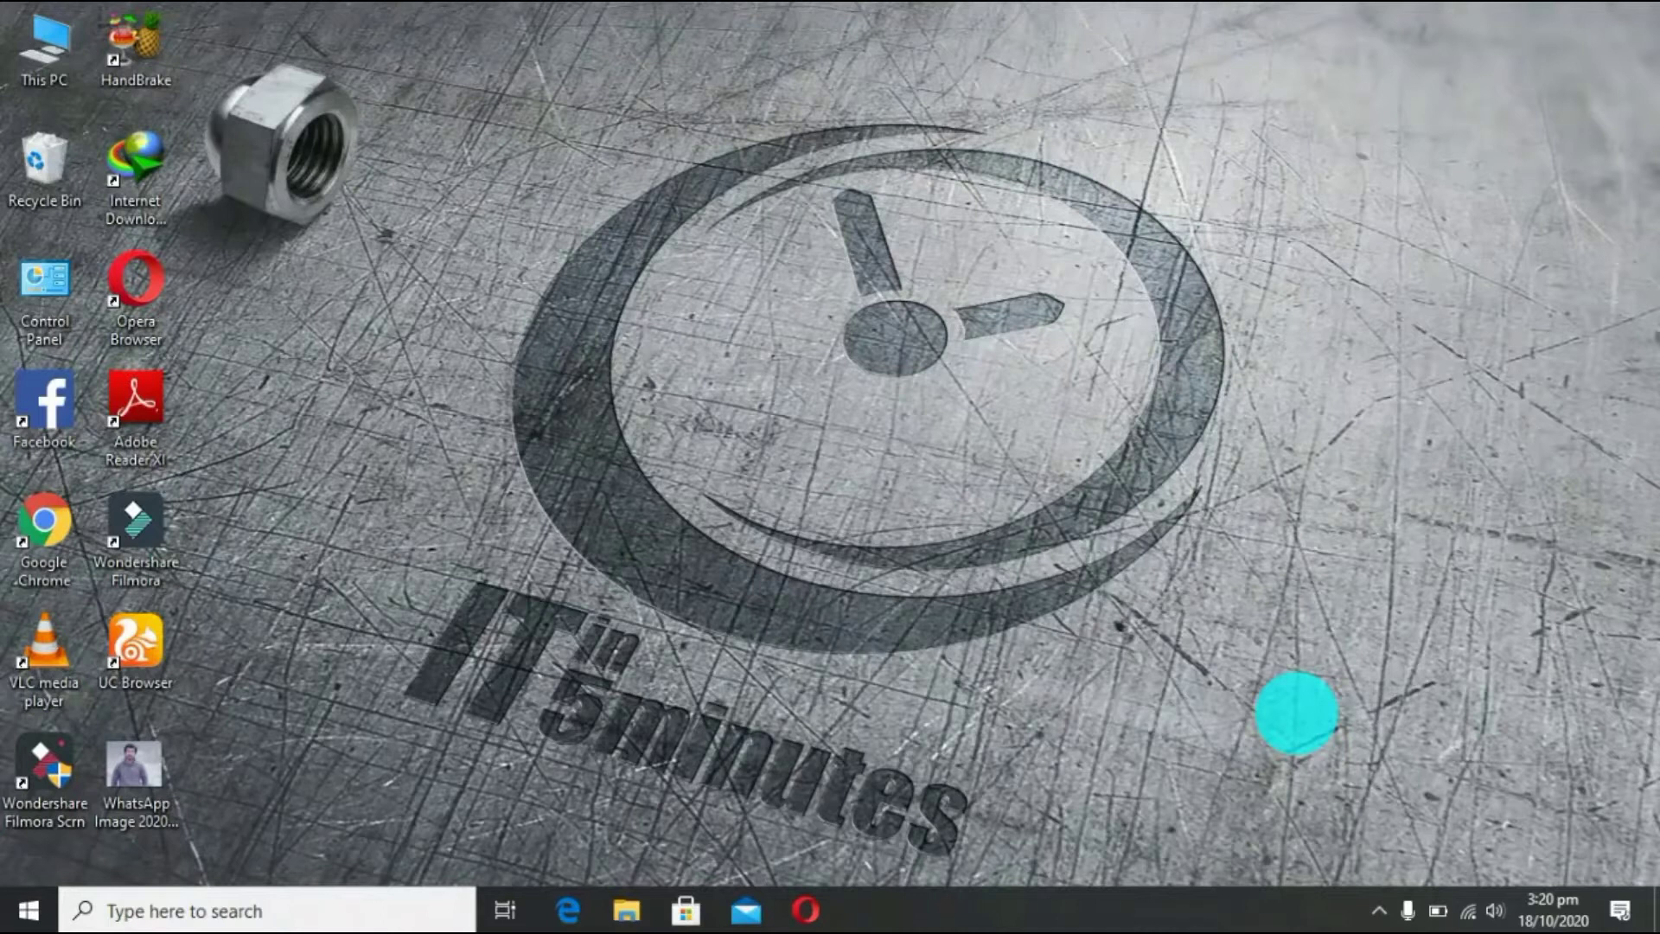
Turn on Battery saver and switch off Bluetooth in the quick actions, and return to the desktop.
{"action": "left_click", "coordinate": [1618, 913]}
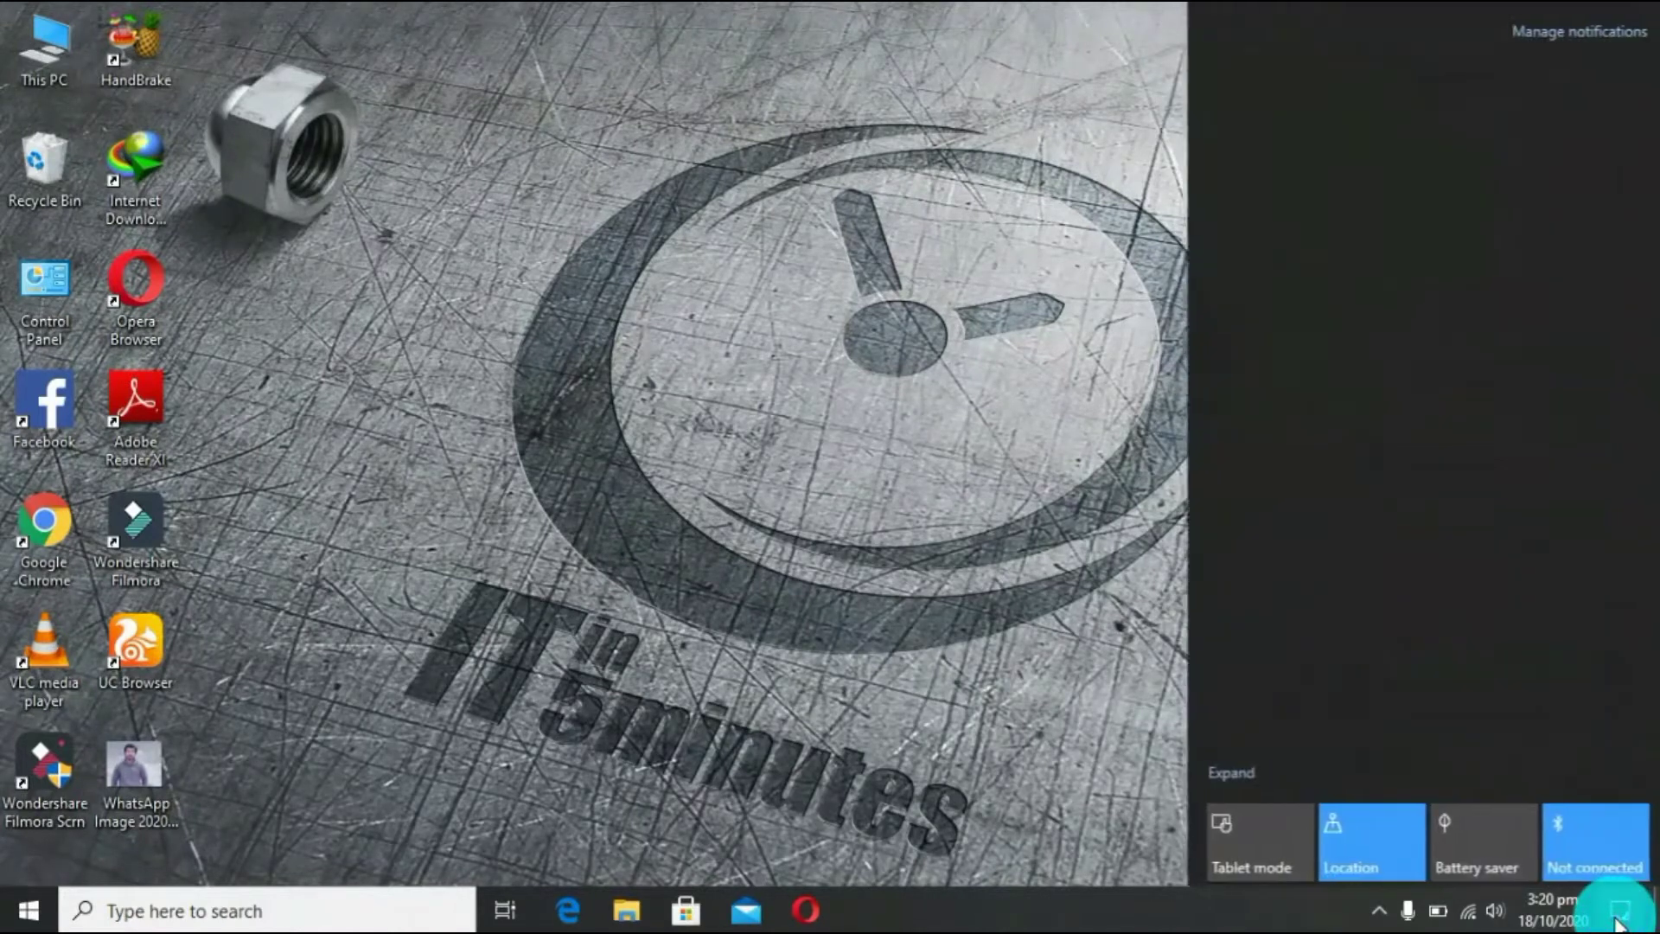
{"action": "left_click", "coordinate": [1475, 843]}
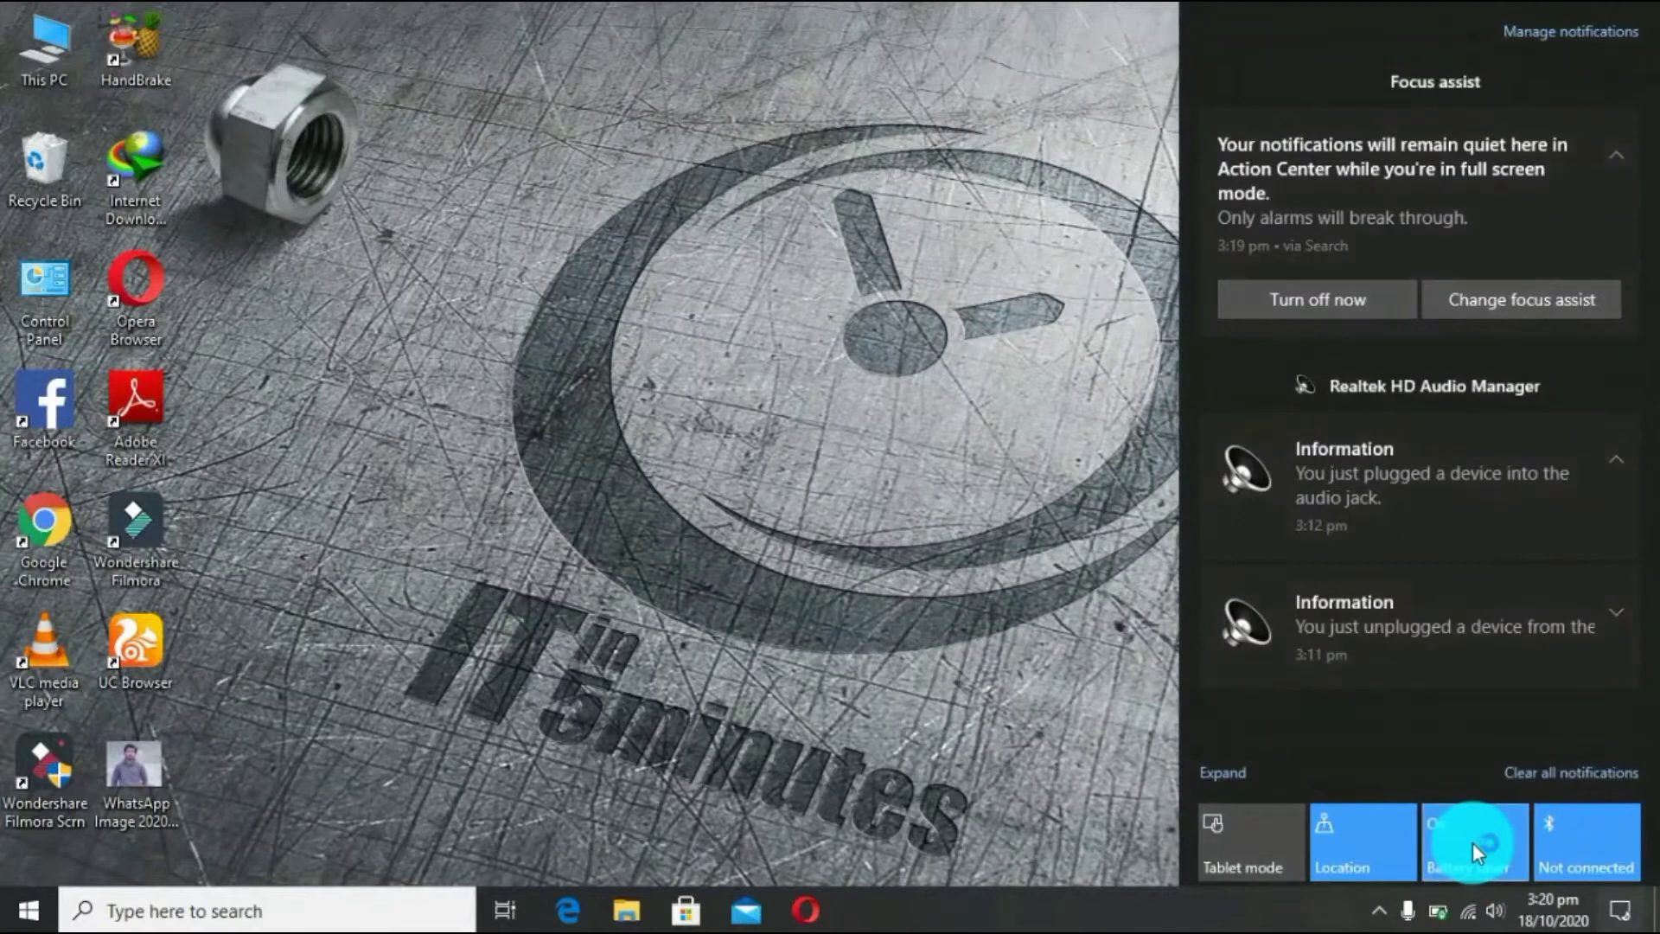
{"action": "left_click", "coordinate": [1570, 843]}
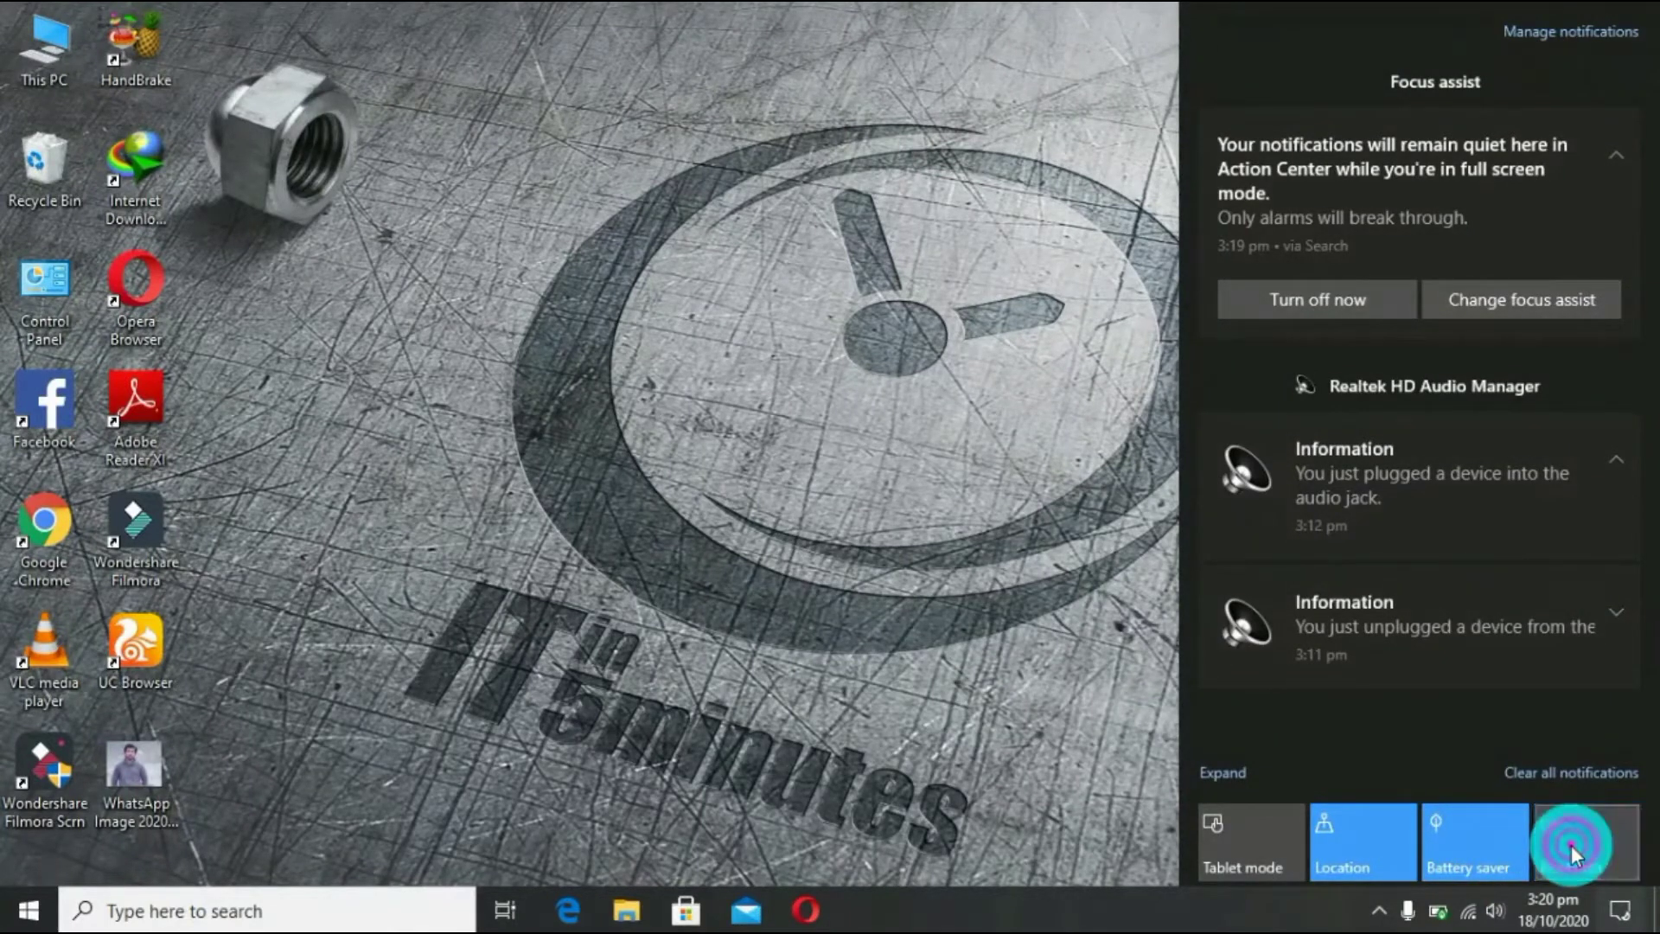
{"action": "left_click", "coordinate": [704, 598]}
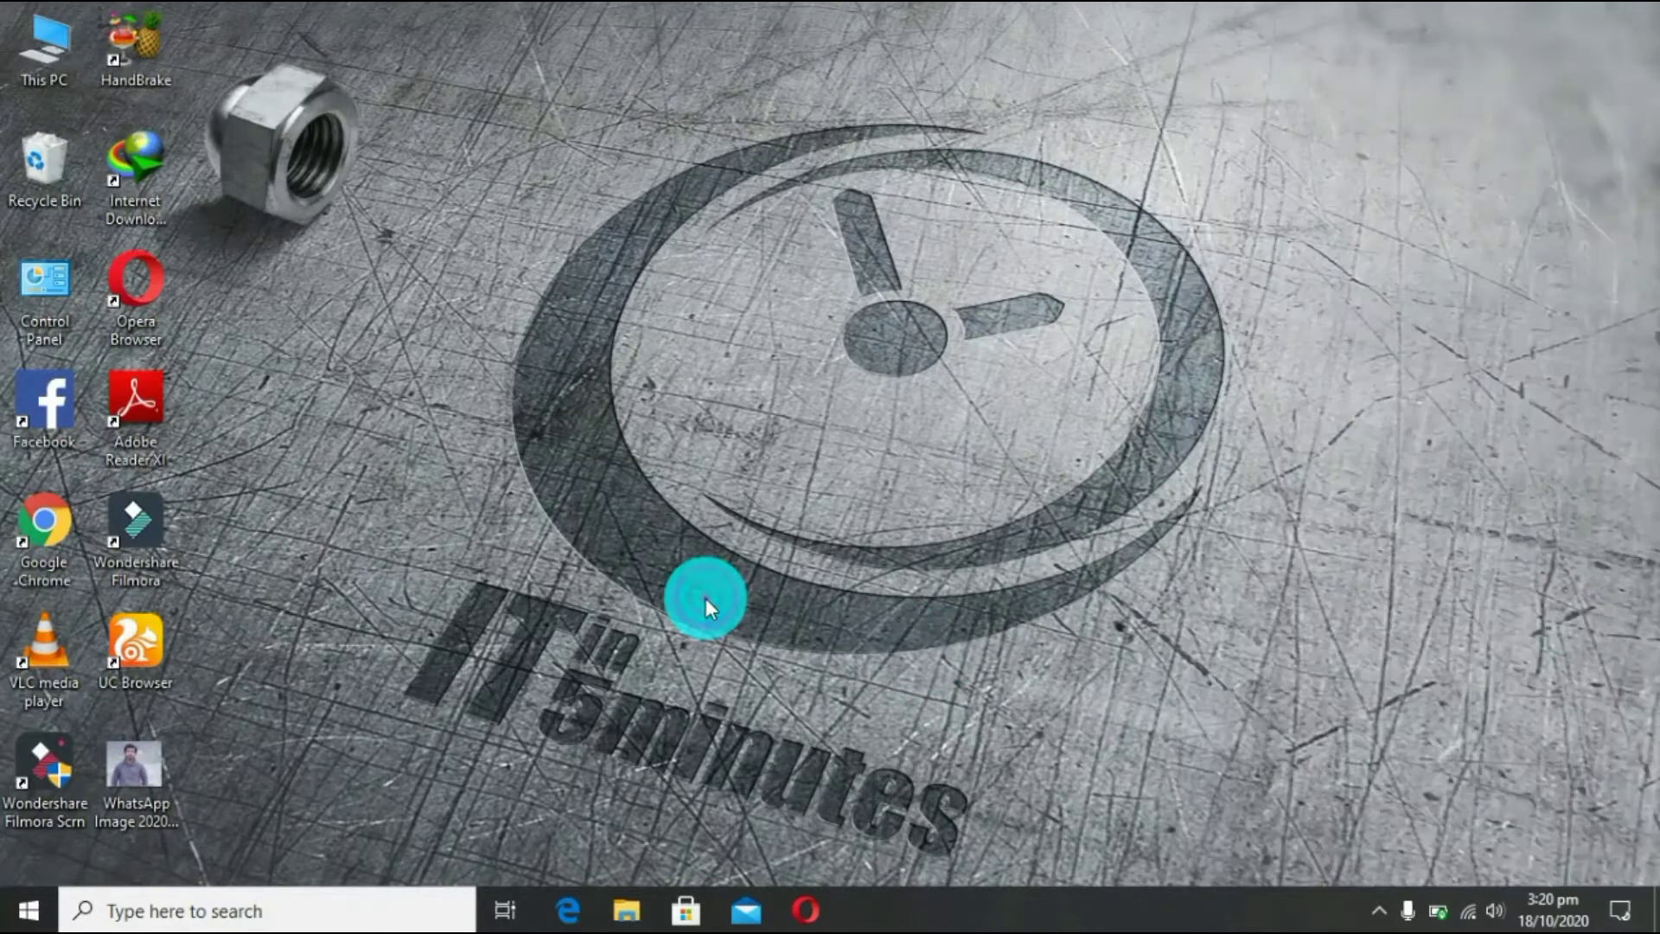
Open the Background apps page of the Windows Privacy settings.
{"action": "left_click", "coordinate": [7, 918]}
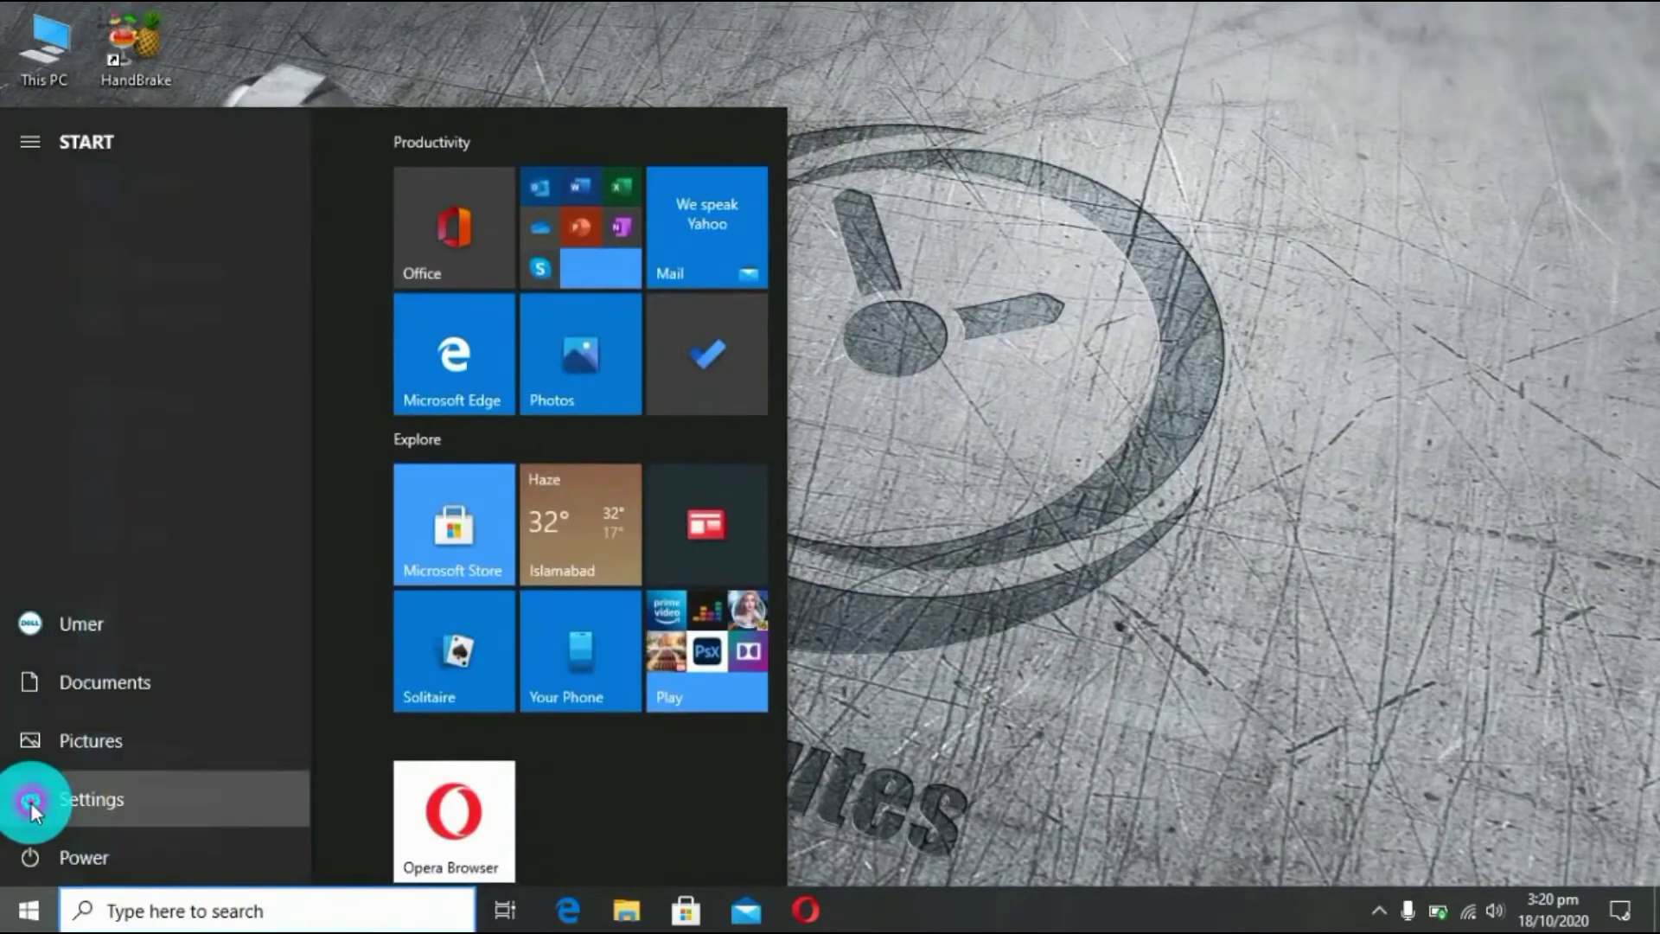
{"action": "left_click", "coordinate": [30, 801]}
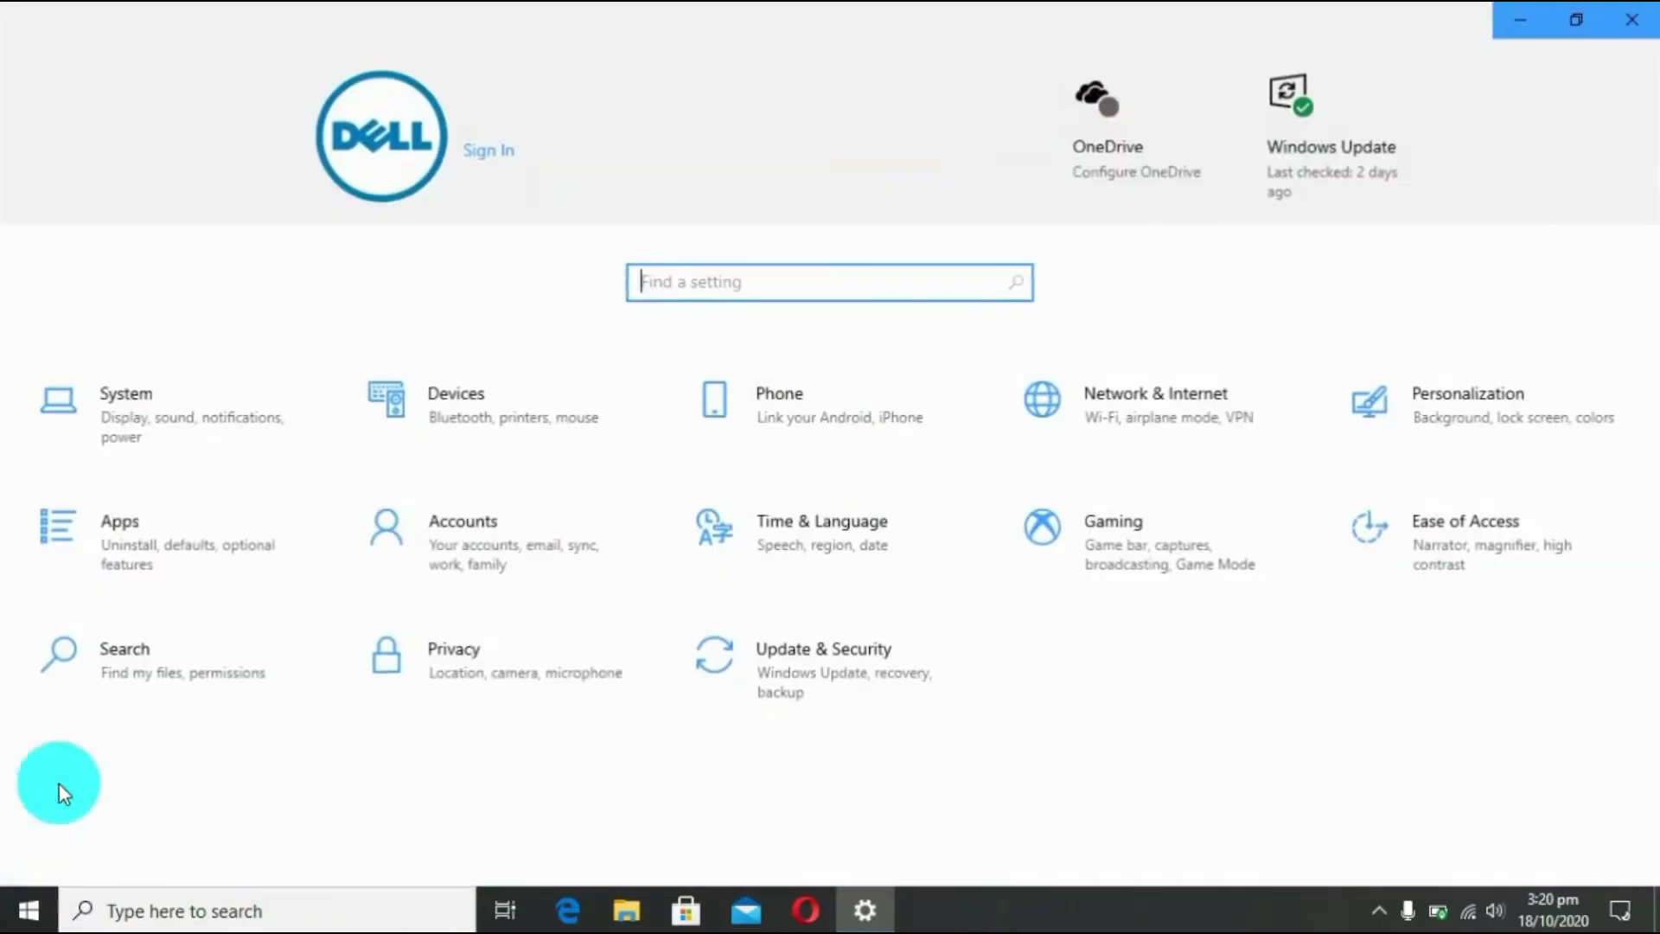
{"action": "left_click", "coordinate": [764, 666]}
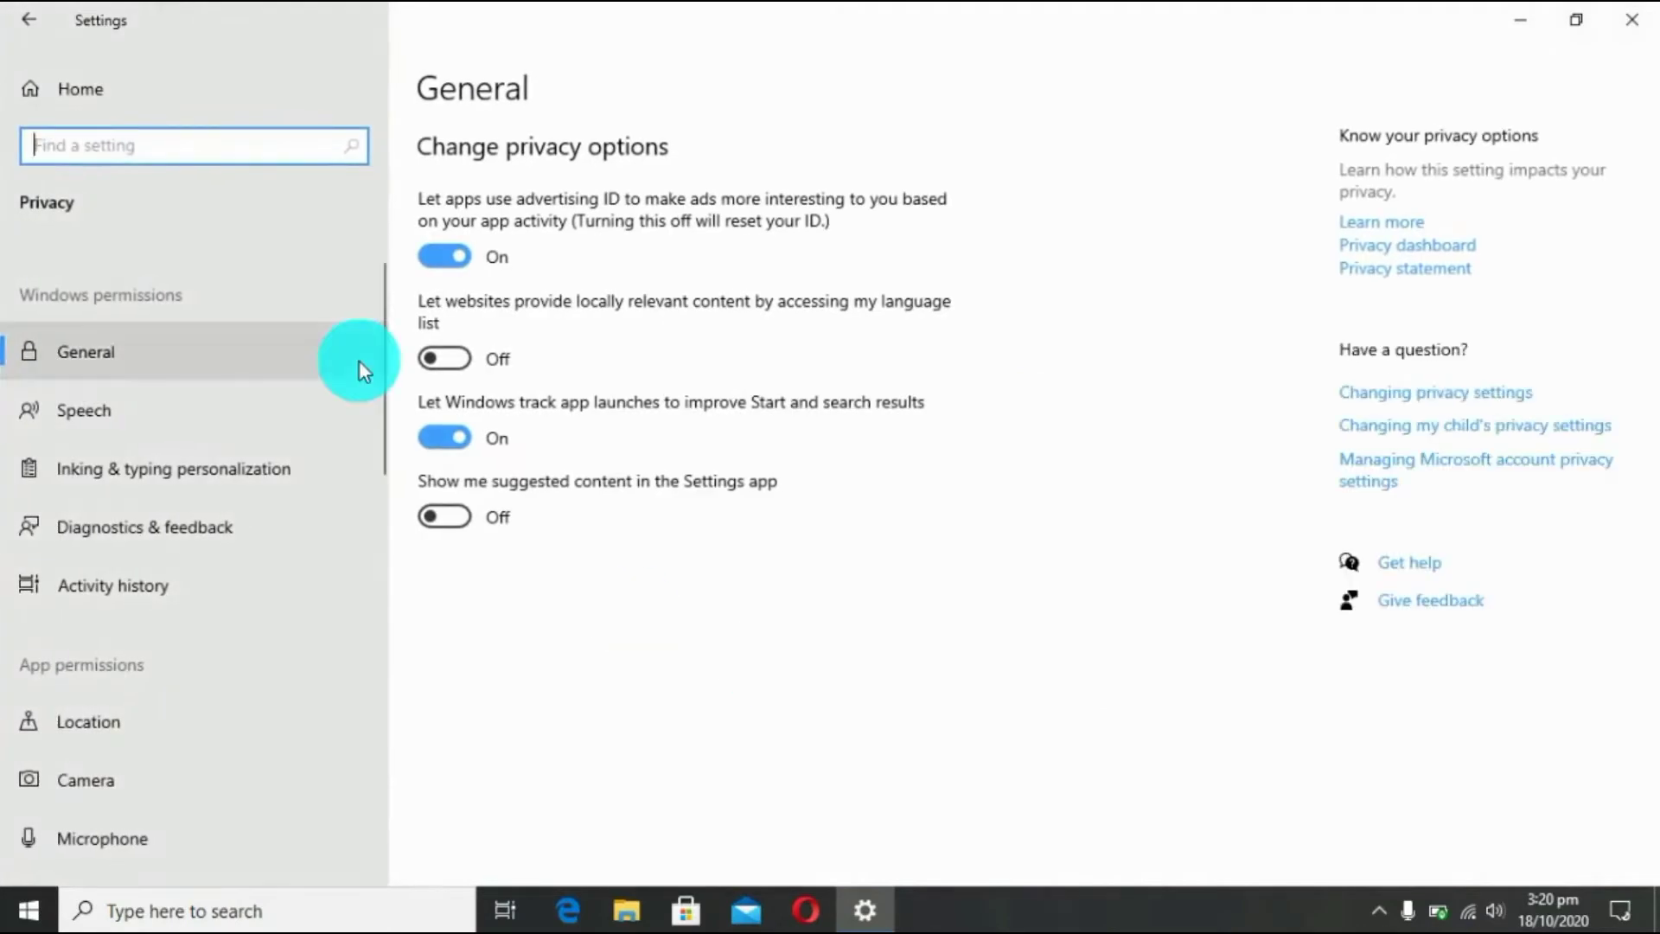
{"action": "left_click_drag", "start_coordinate": [381, 365], "coordinate": [389, 681]}
{"action": "left_click", "coordinate": [130, 622]}
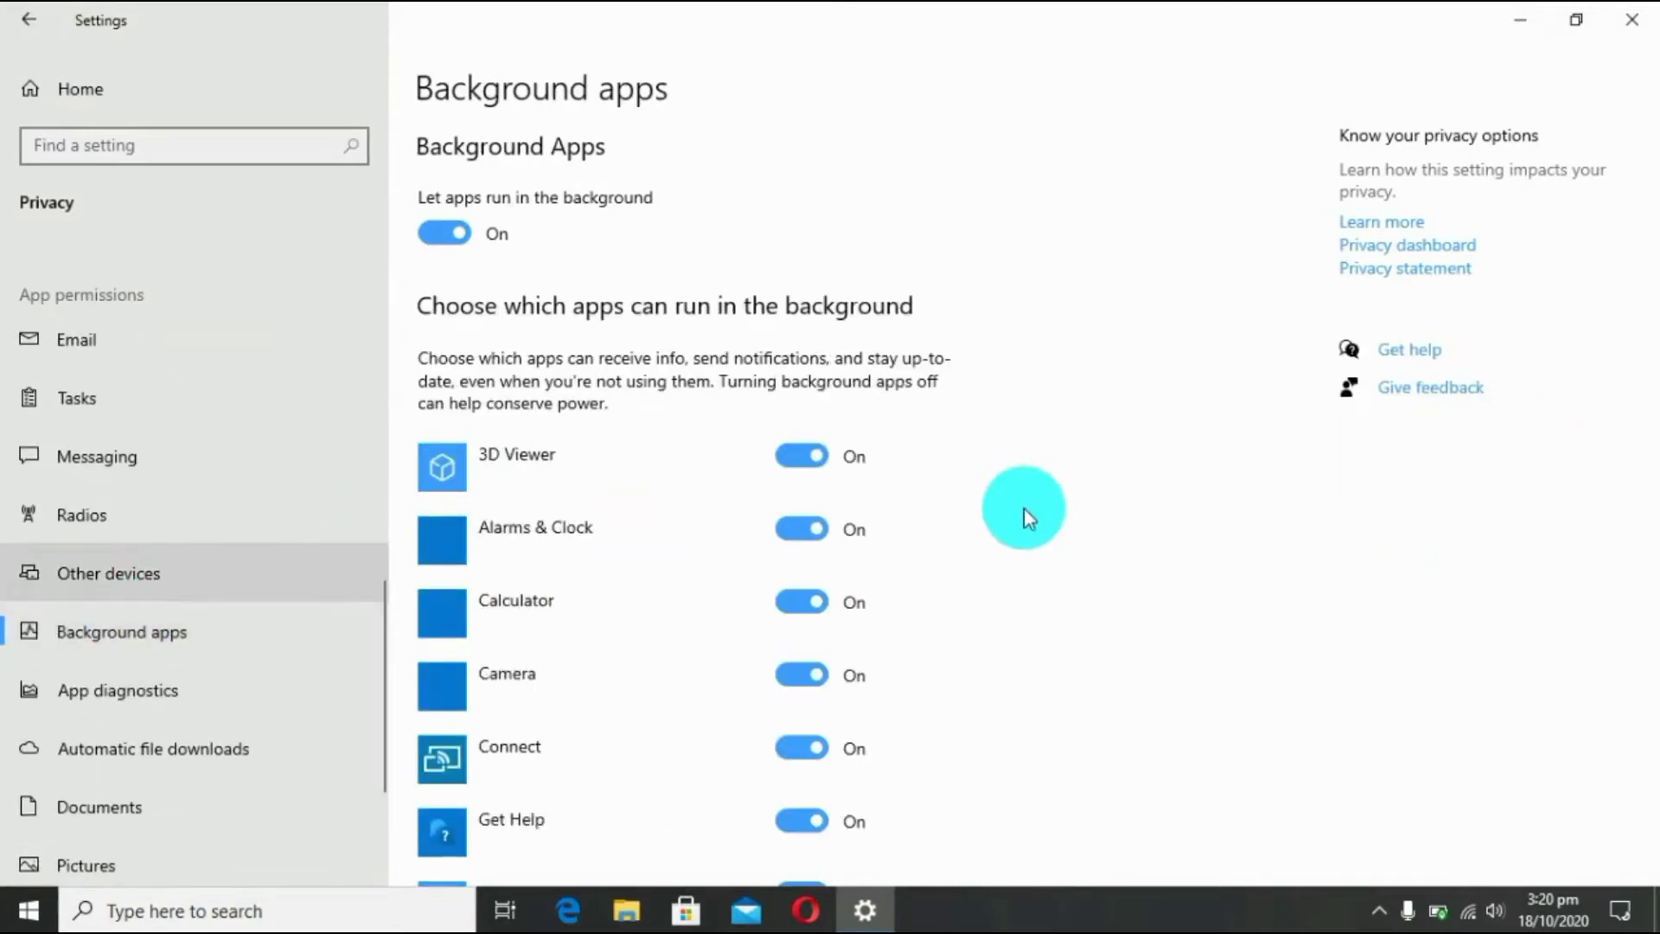
Disable background running for Alarms & Clock, Calculator, Feedback Hub, Films & TV, Get Help and Groove Music.
{"action": "left_click_drag", "start_coordinate": [1655, 259], "coordinate": [1655, 317]}
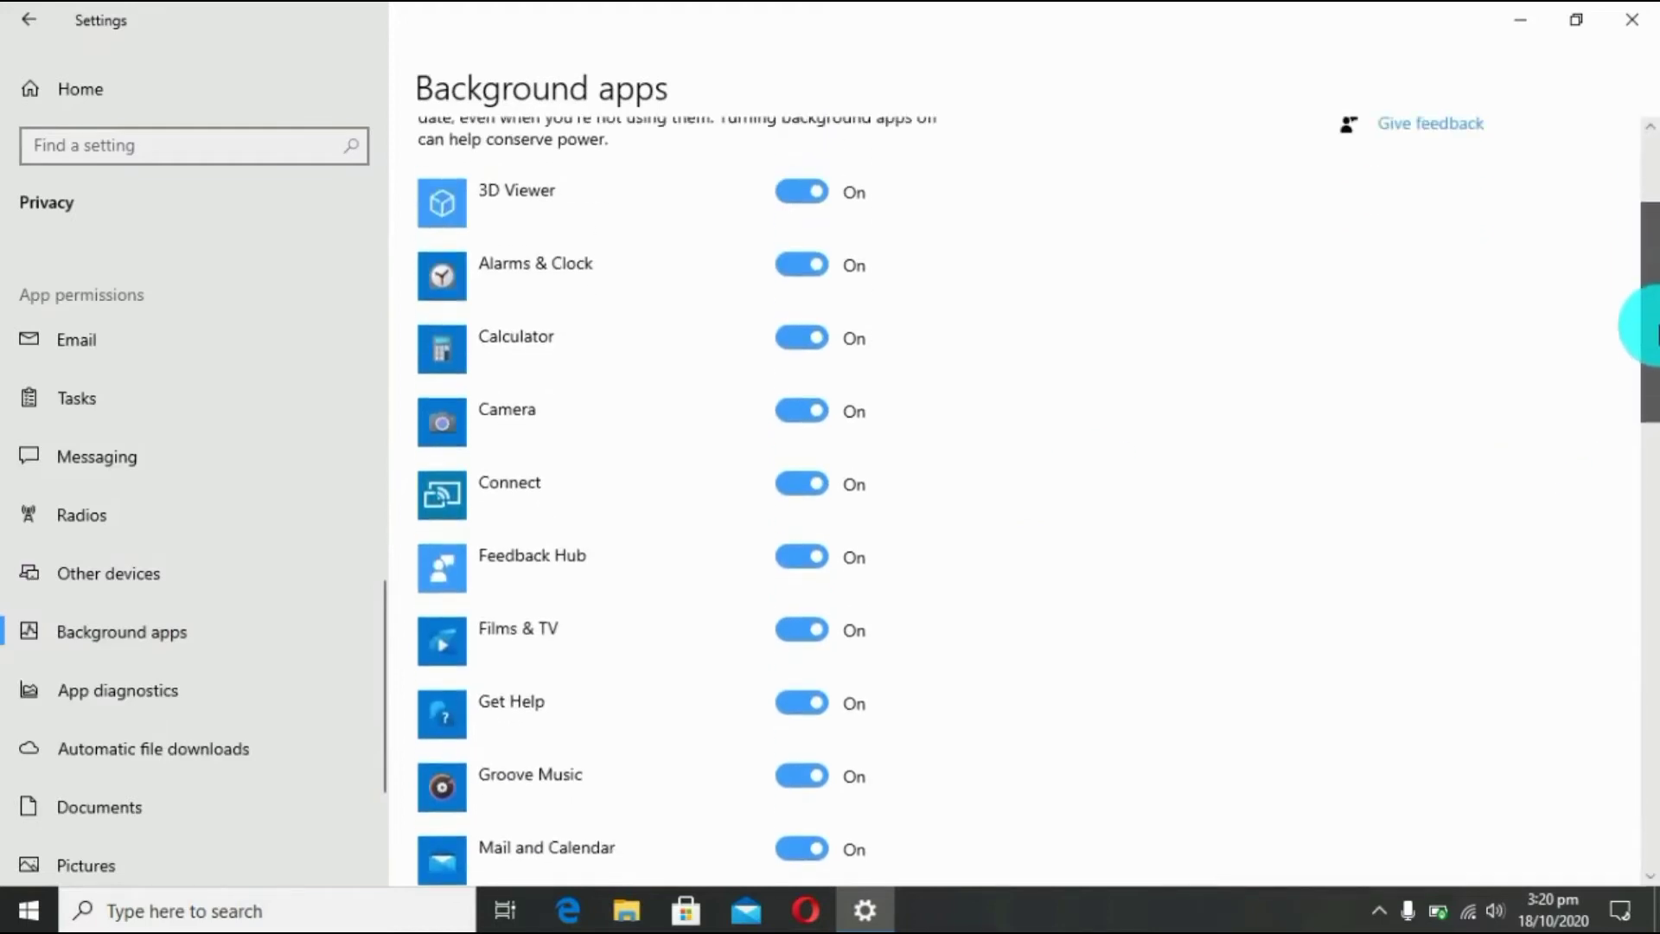
{"action": "left_click", "coordinate": [801, 266]}
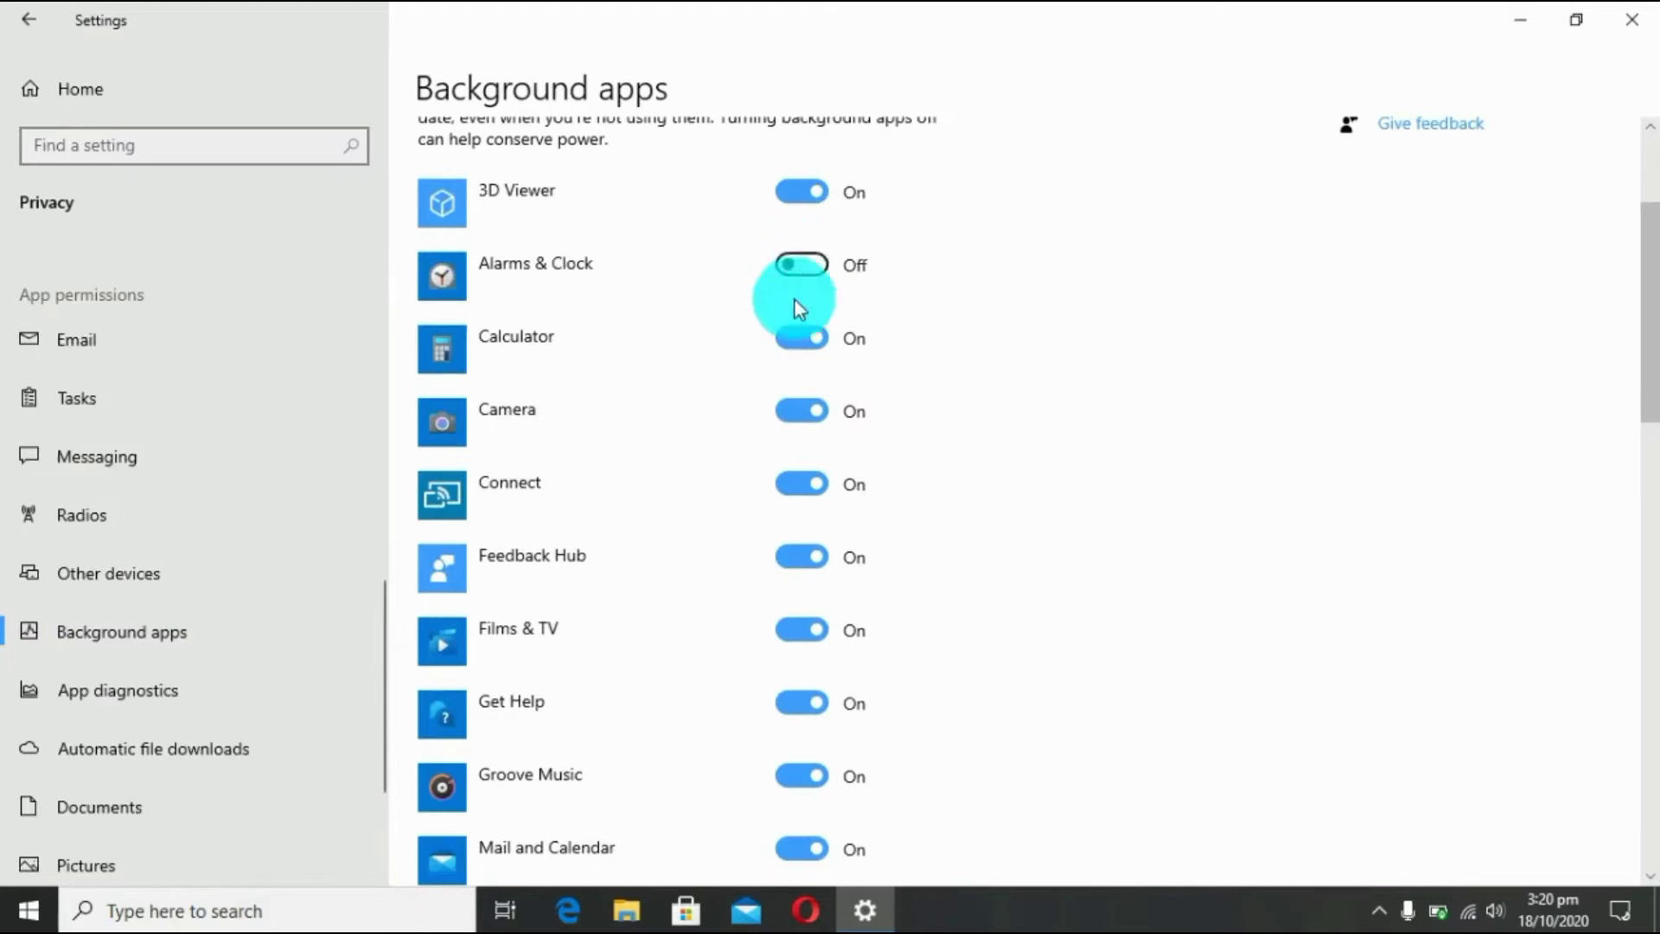
{"action": "left_click", "coordinate": [798, 349]}
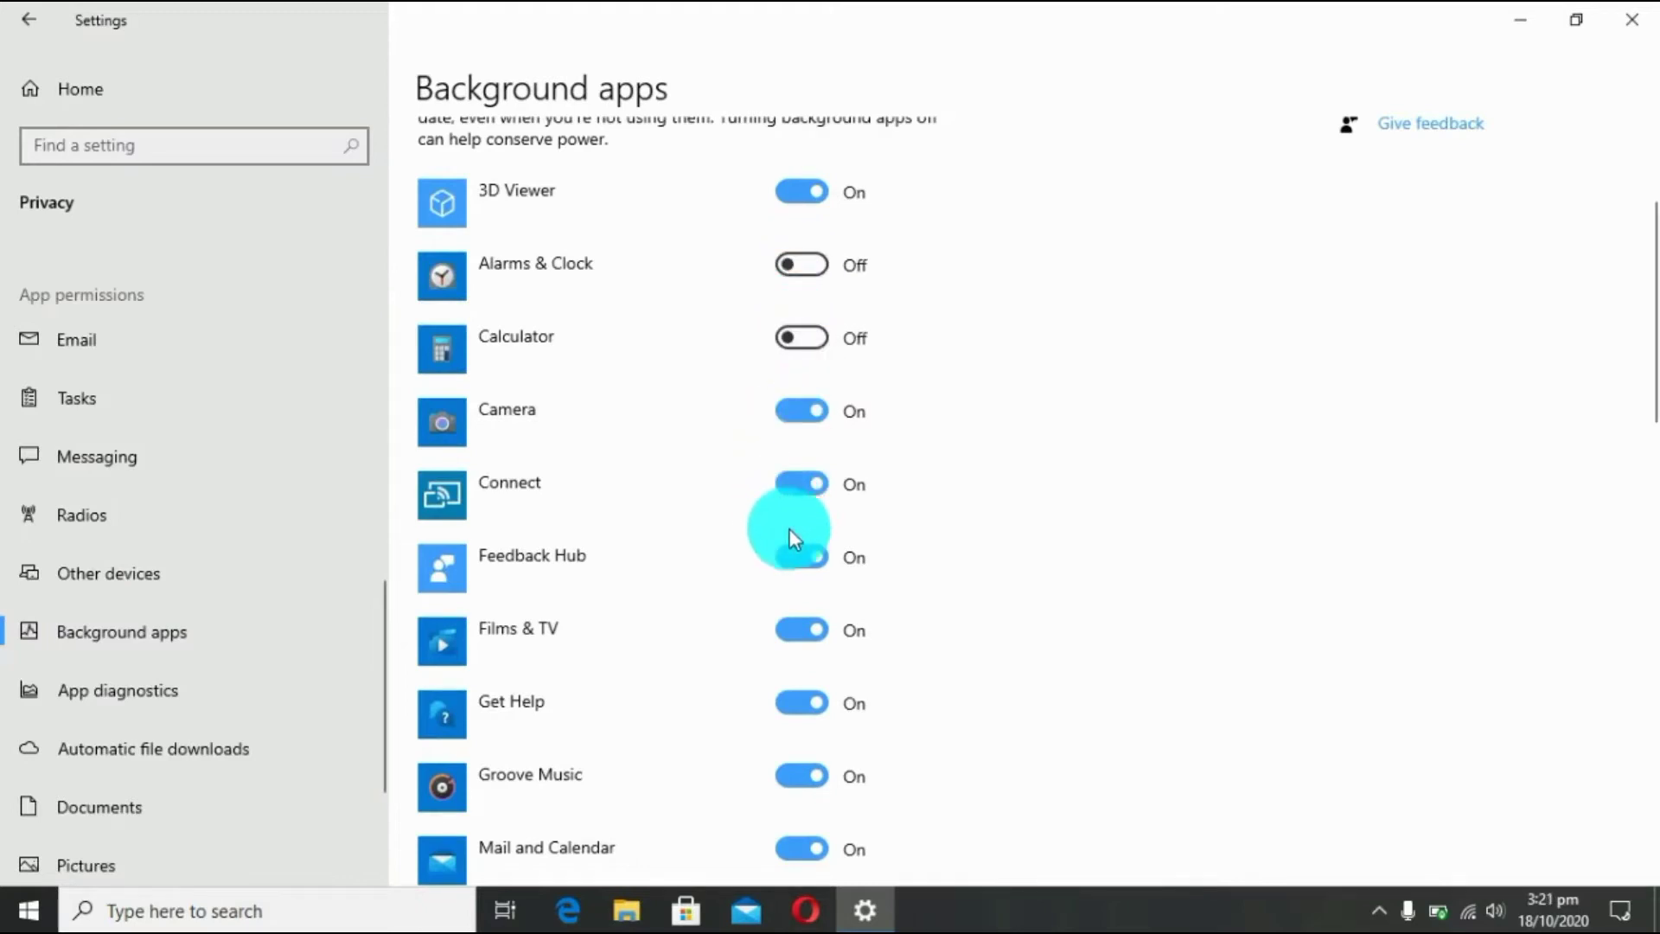
{"action": "left_click", "coordinate": [806, 559]}
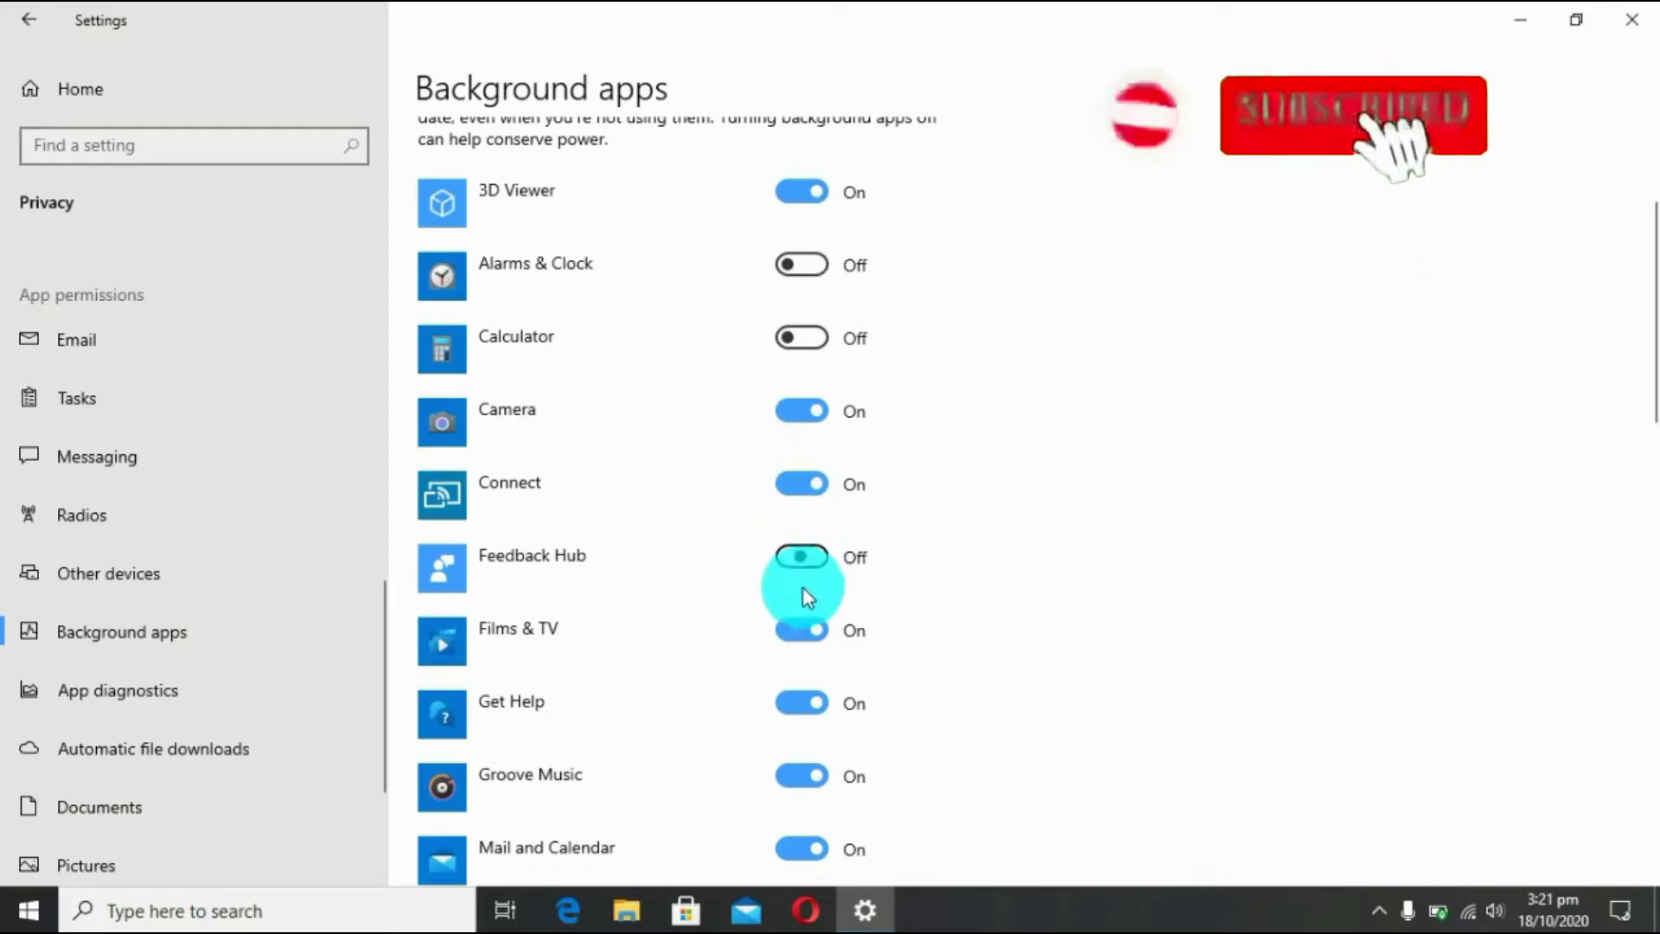
{"action": "left_click", "coordinate": [806, 633]}
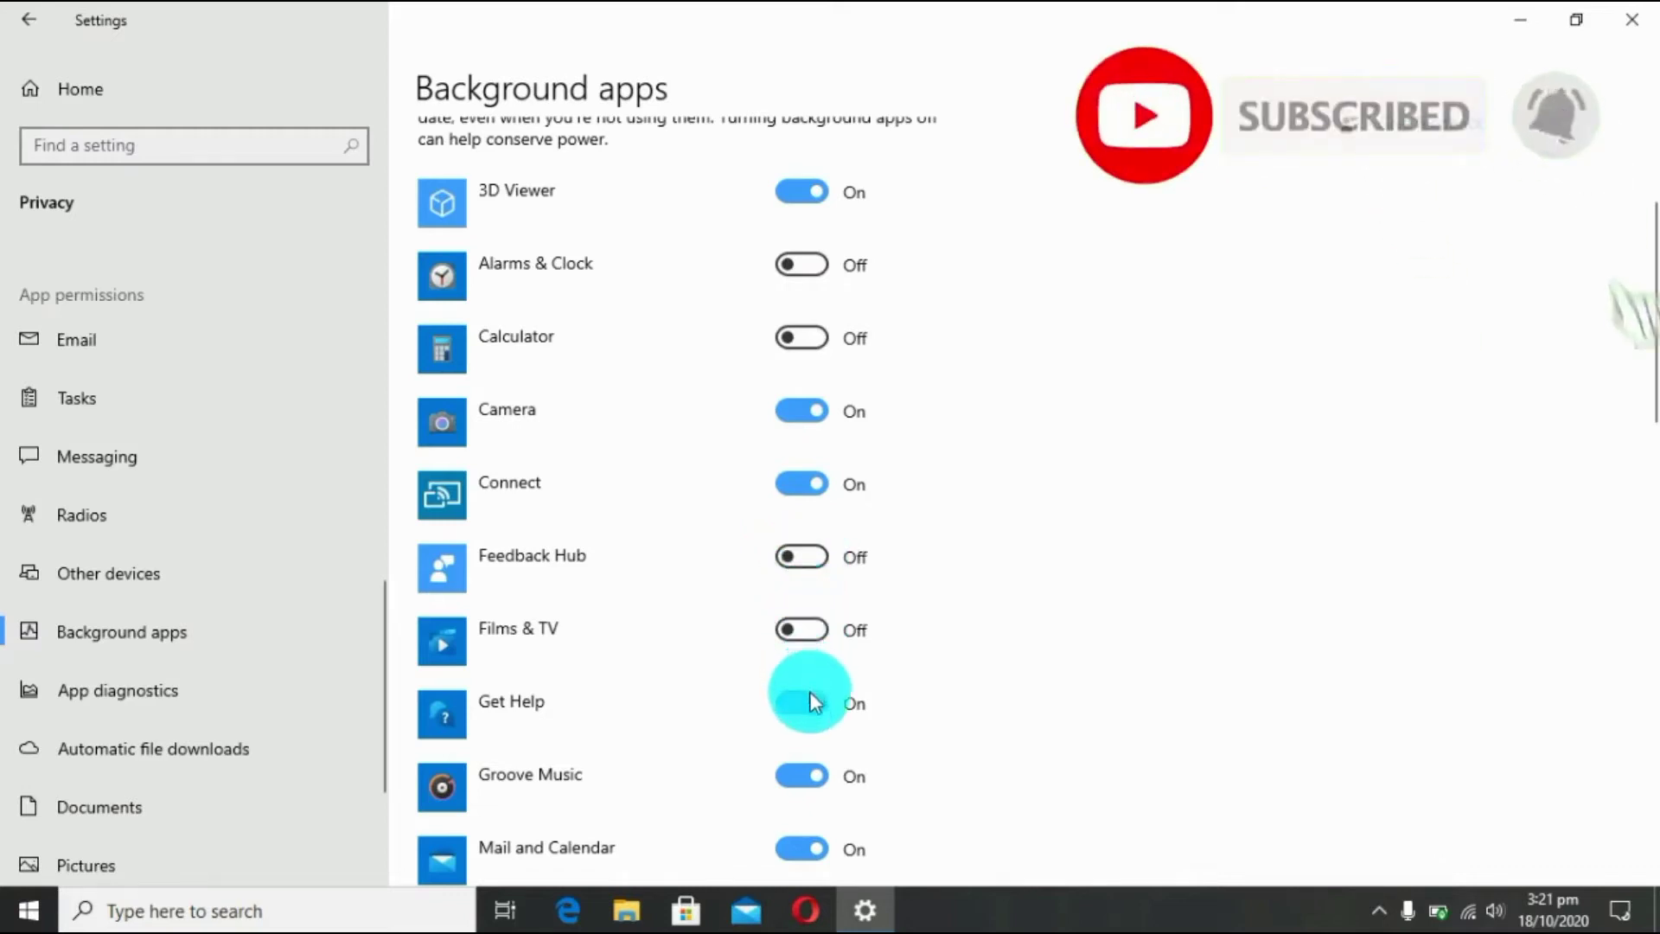
{"action": "left_click", "coordinate": [813, 714]}
{"action": "left_click", "coordinate": [812, 774]}
Disable background running for Mail and Calendar, Maps, Messaging, Microsoft Edge and Microsoft Solitaire Collection.
{"action": "left_click_drag", "start_coordinate": [1649, 370], "coordinate": [1649, 505]}
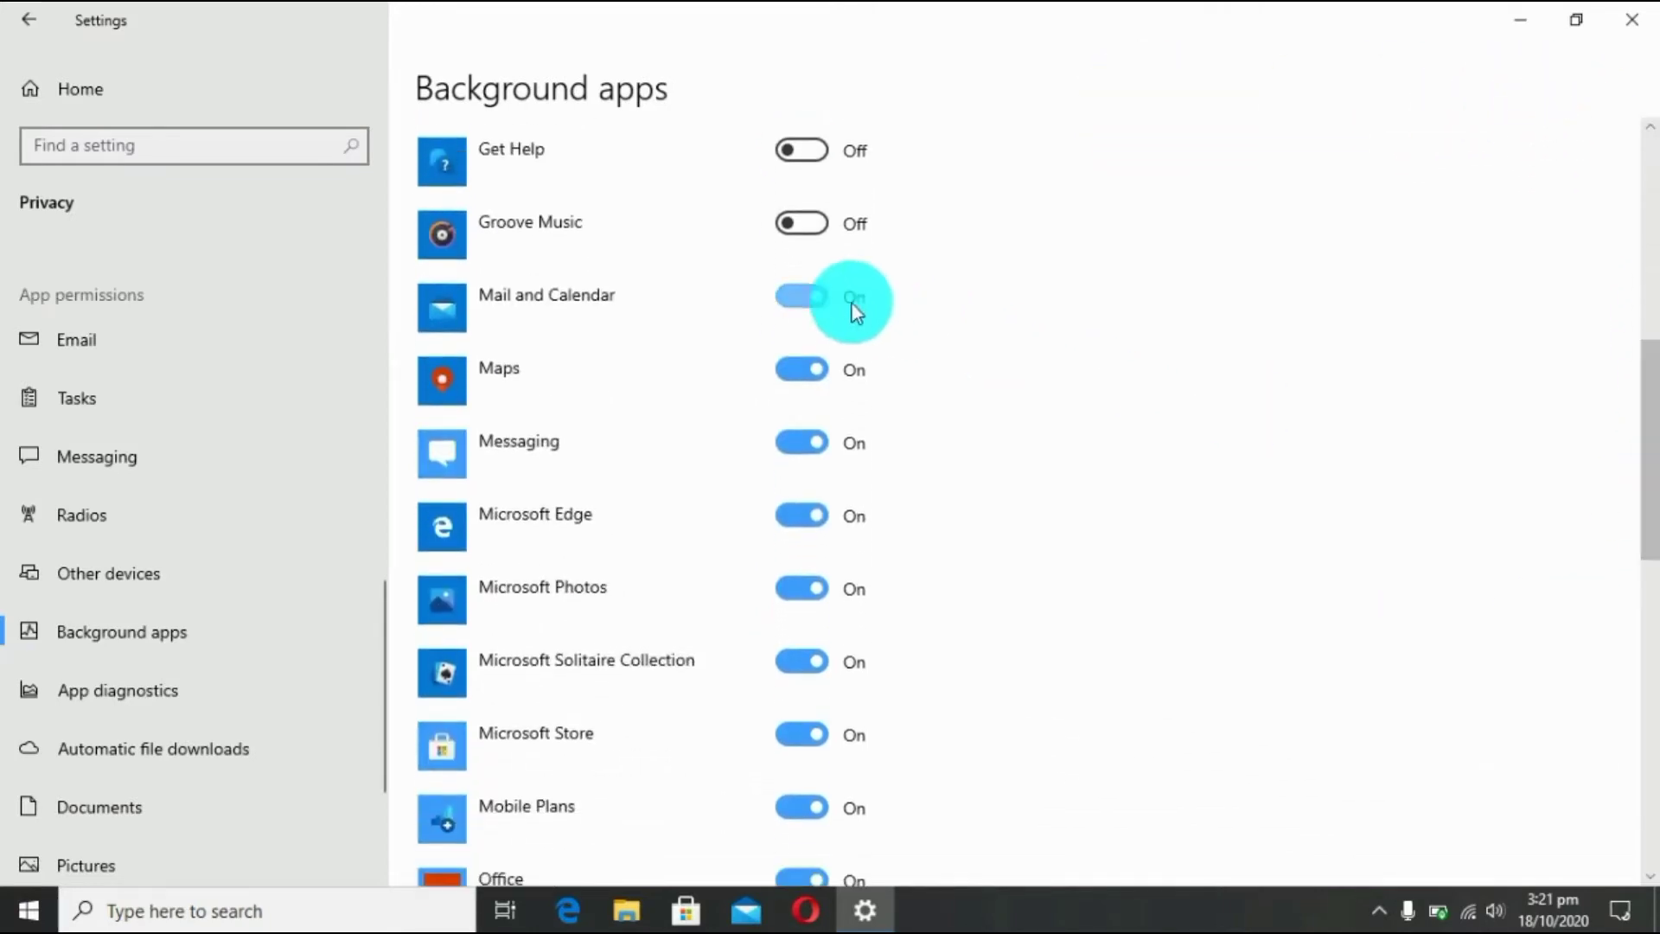
{"action": "left_click", "coordinate": [821, 303]}
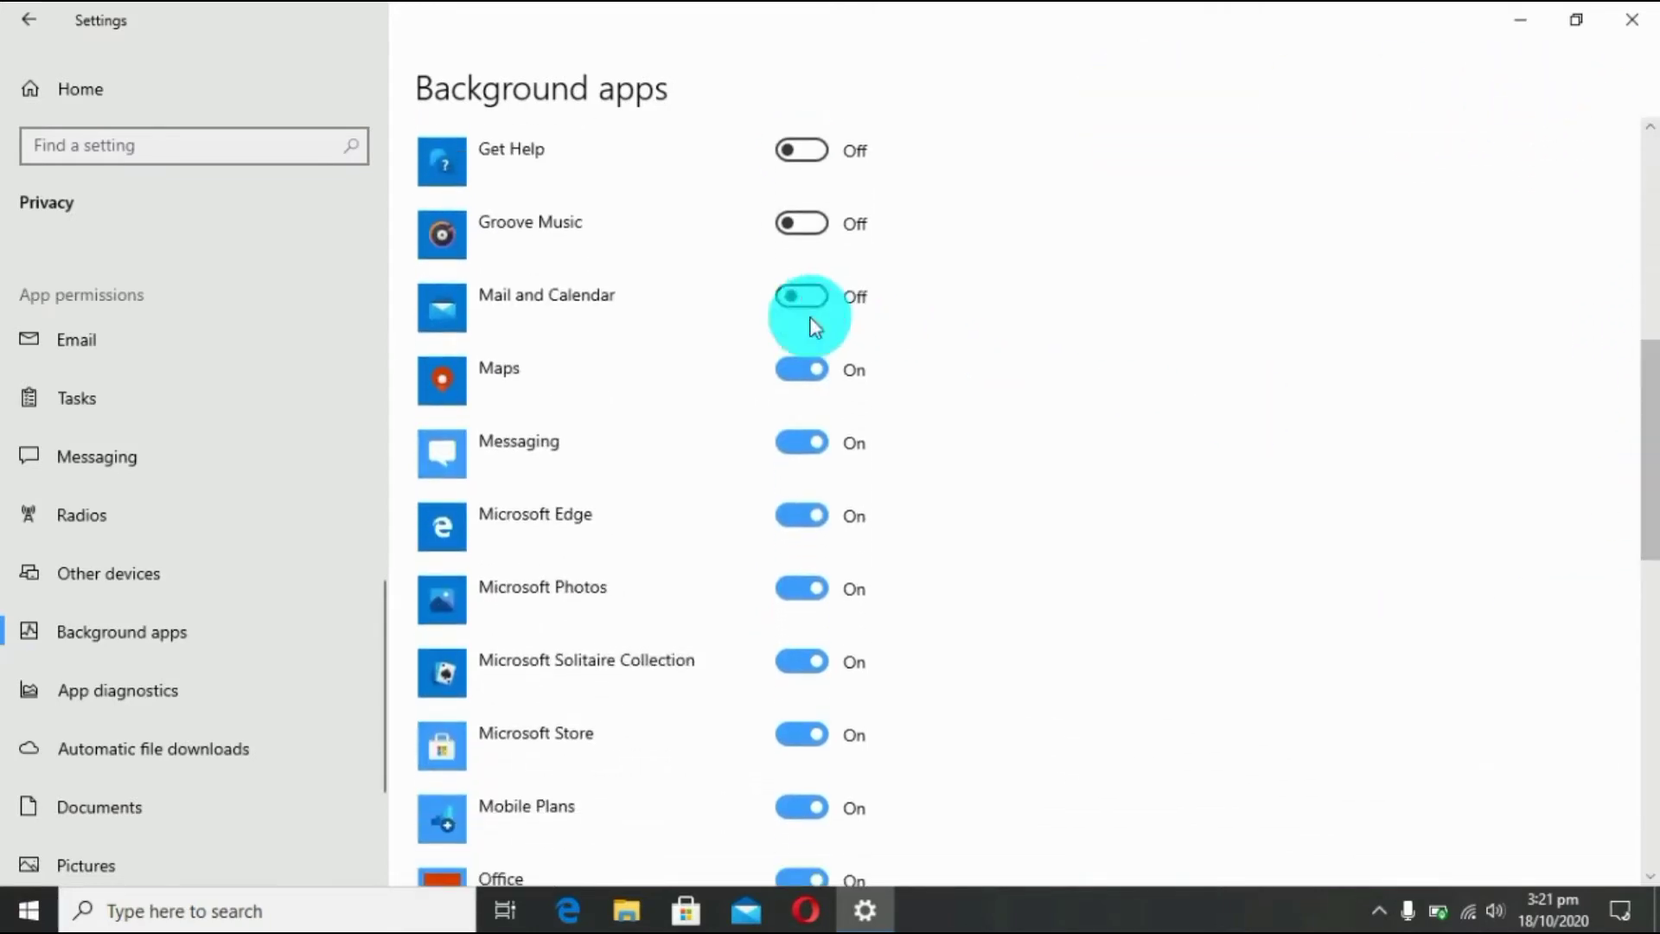
{"action": "left_click", "coordinate": [810, 376]}
{"action": "left_click", "coordinate": [814, 439]}
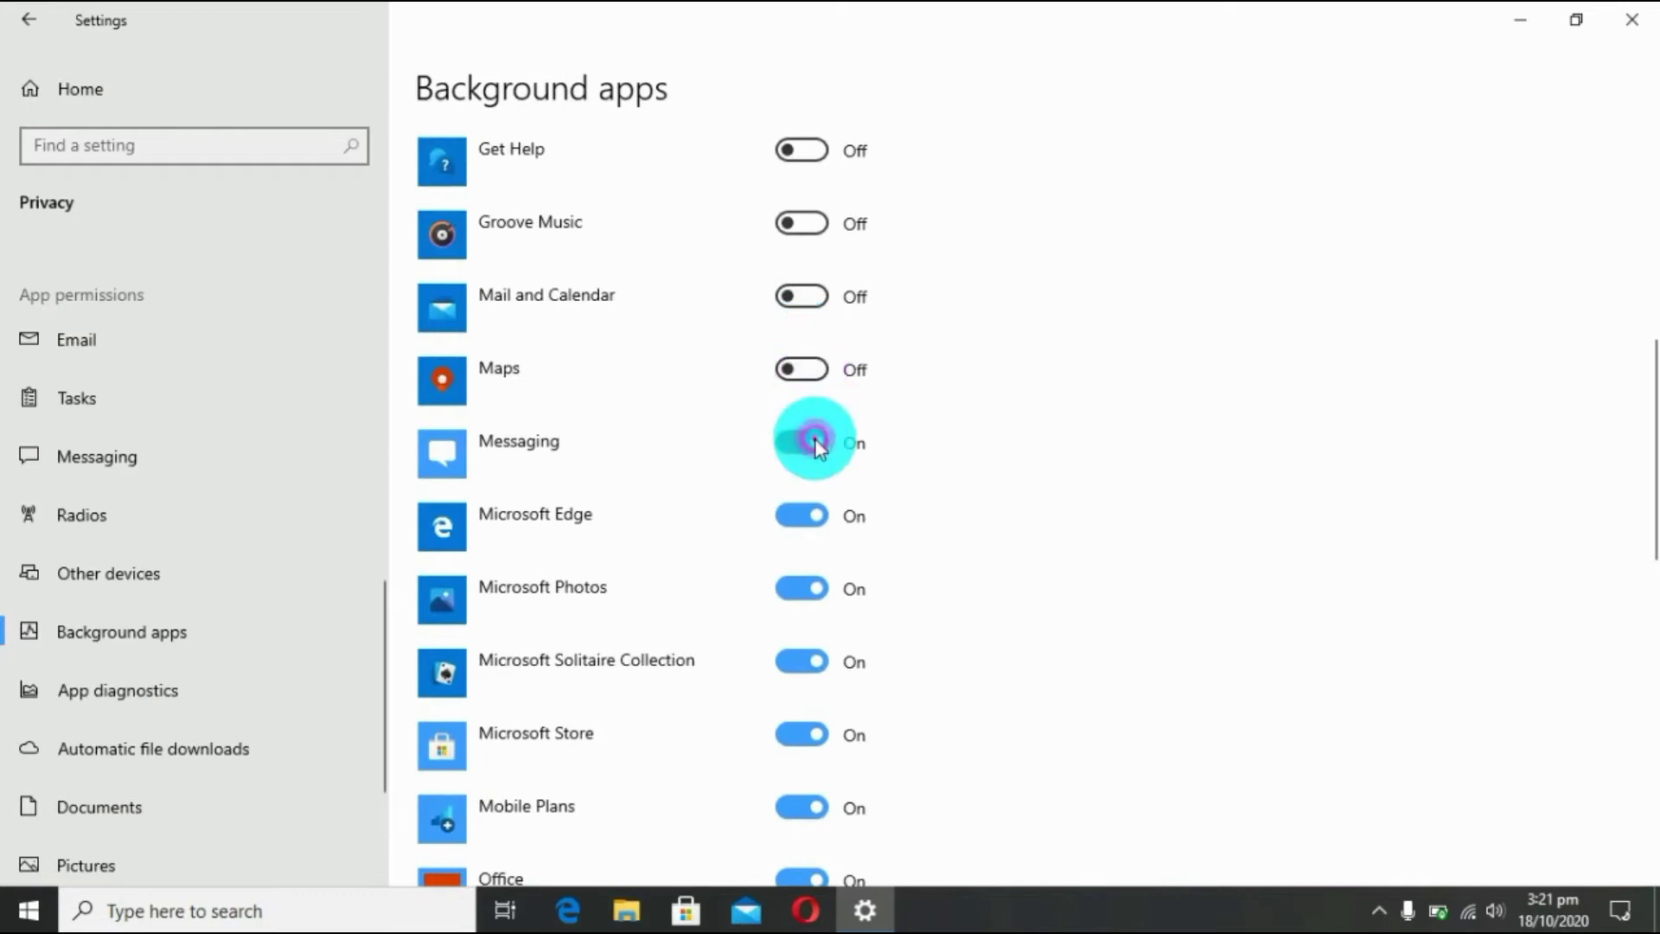
{"action": "left_click", "coordinate": [811, 521]}
{"action": "left_click", "coordinate": [806, 640]}
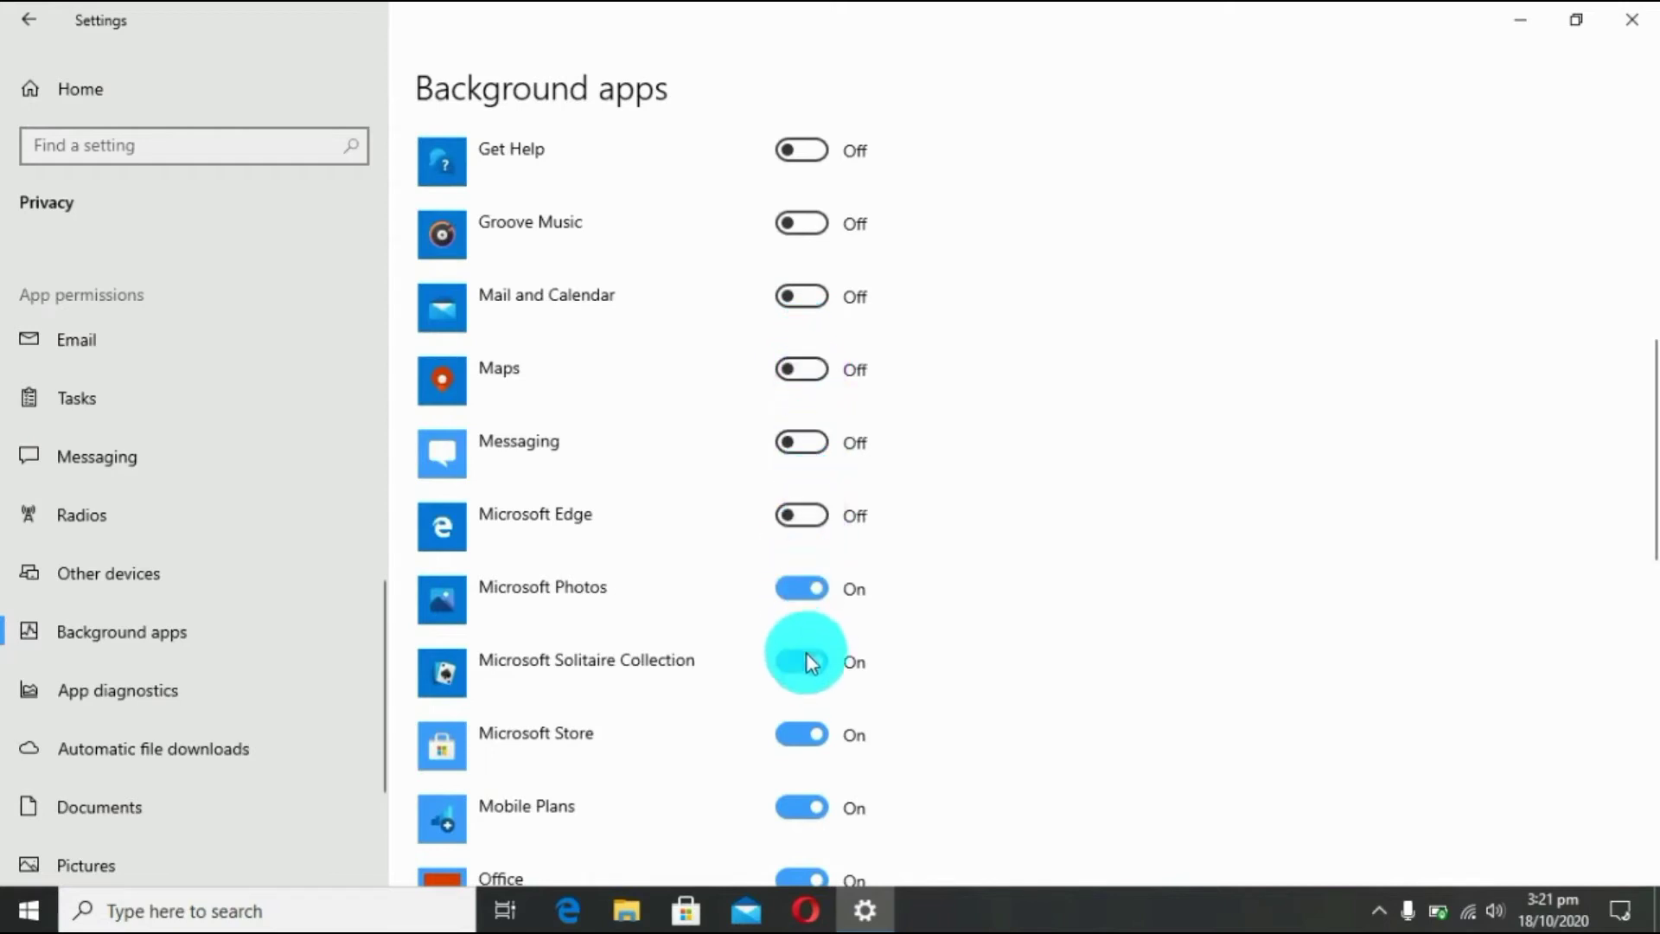
Disable background running for Mobile Plans, People, Skype, Sticky Notes, Tips and Weather.
{"action": "left_click_drag", "start_coordinate": [1640, 518], "coordinate": [1640, 637]}
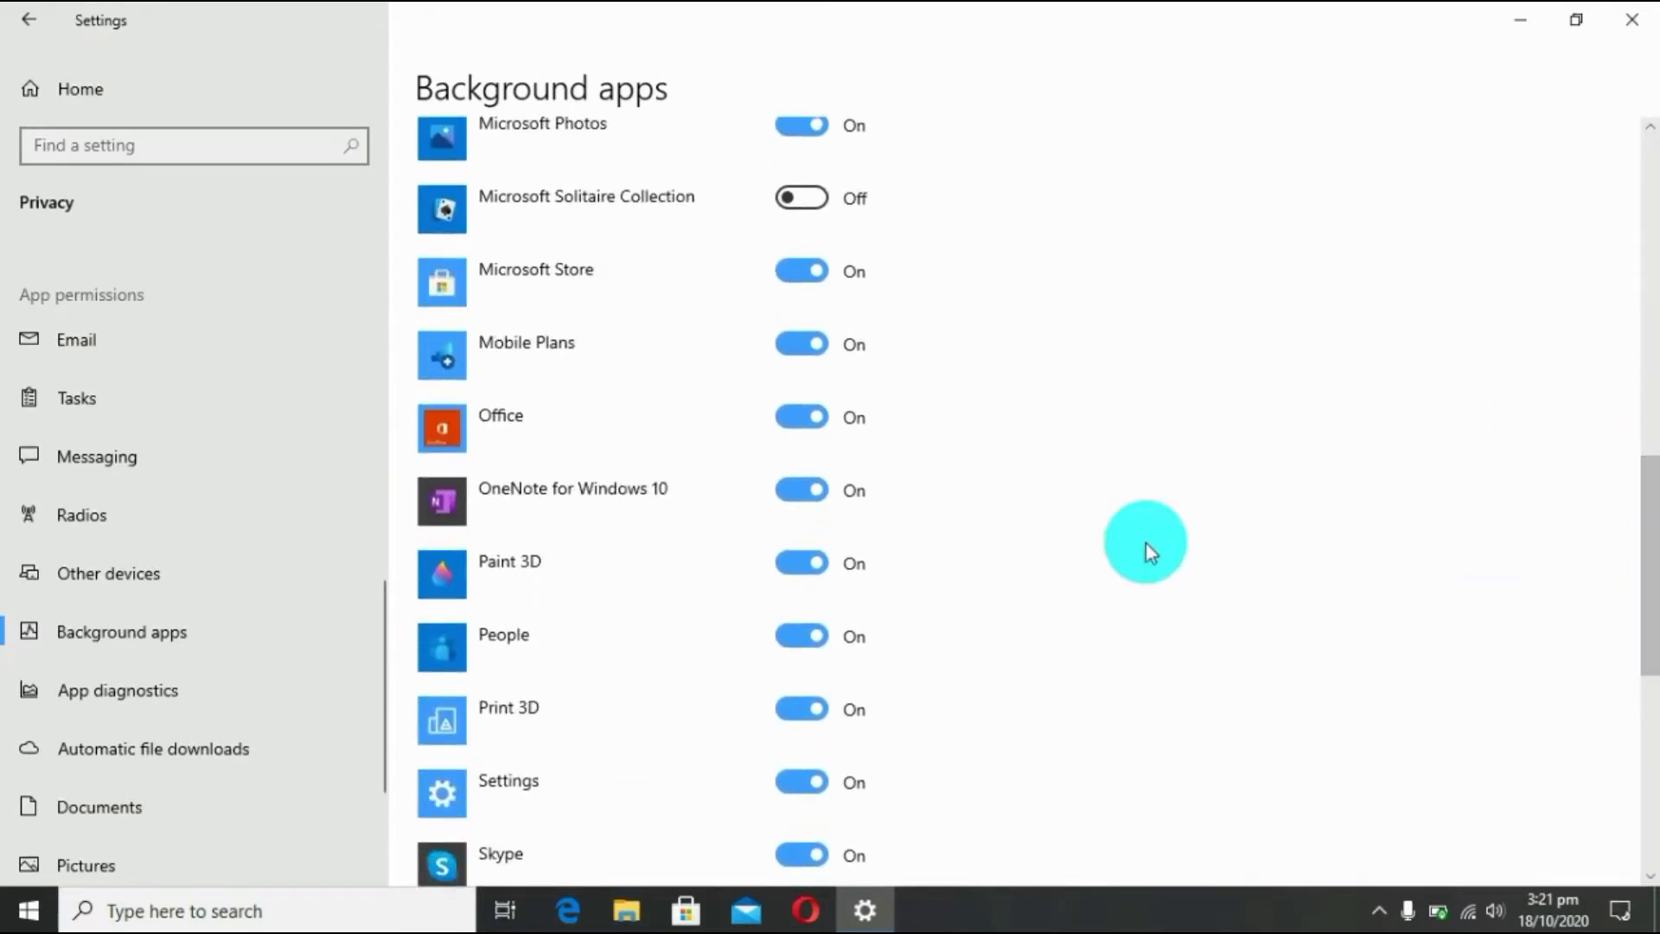
{"action": "left_click", "coordinate": [806, 346]}
{"action": "left_click", "coordinate": [797, 558]}
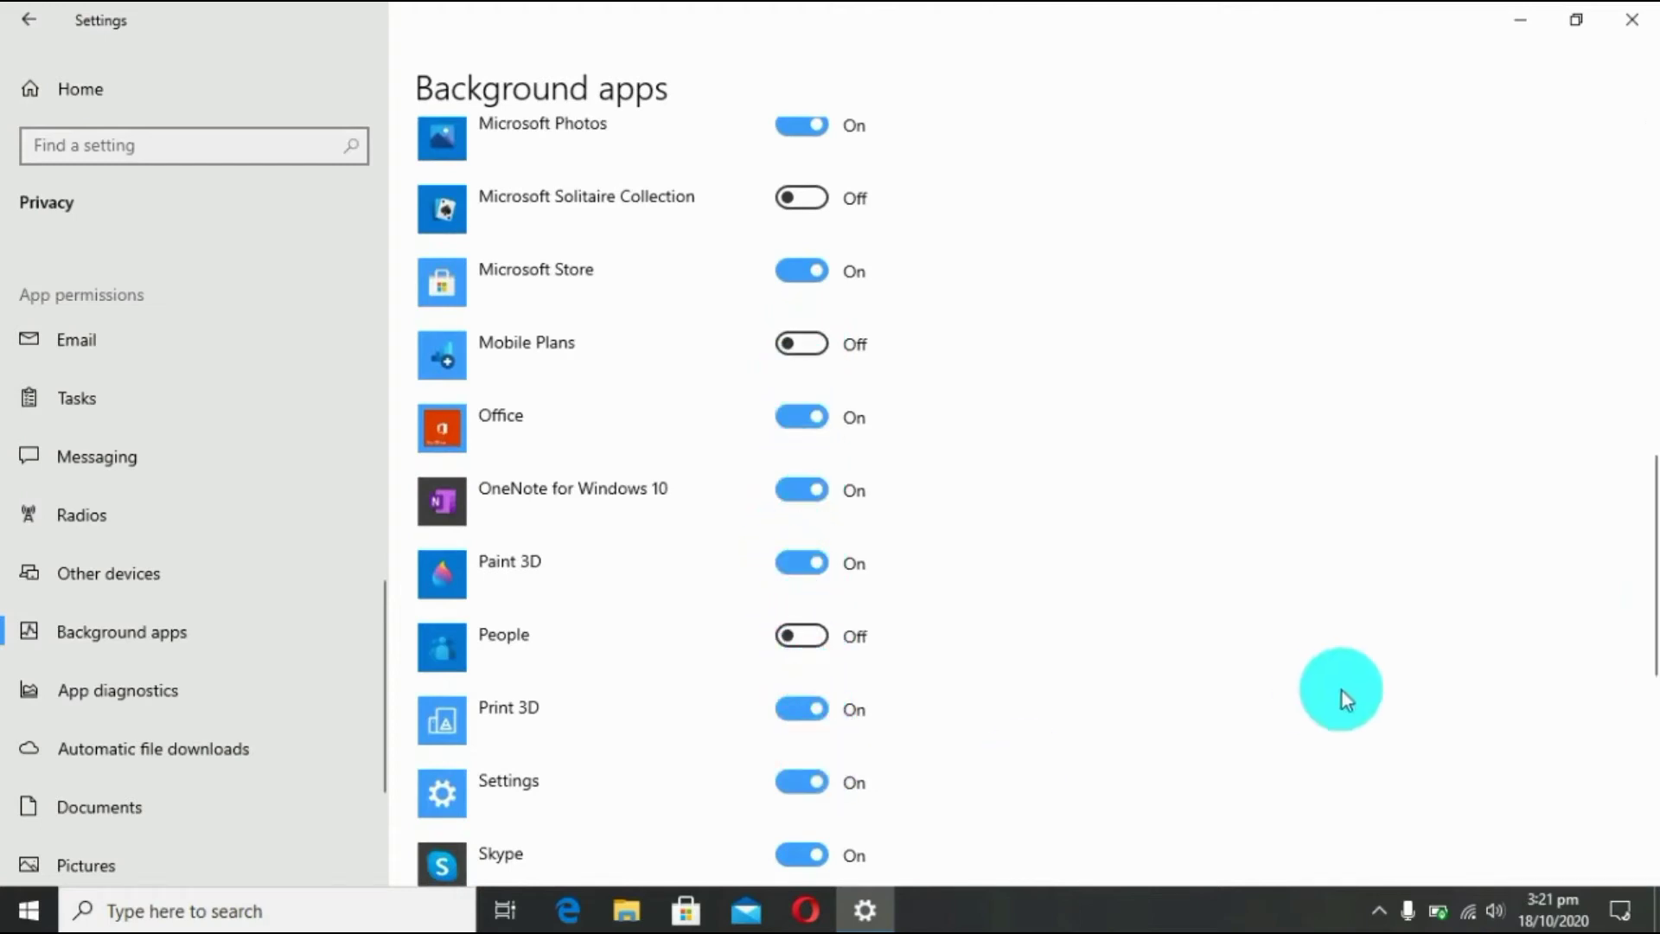
{"action": "left_click_drag", "start_coordinate": [1653, 518], "coordinate": [1641, 618]}
{"action": "left_click", "coordinate": [862, 500]}
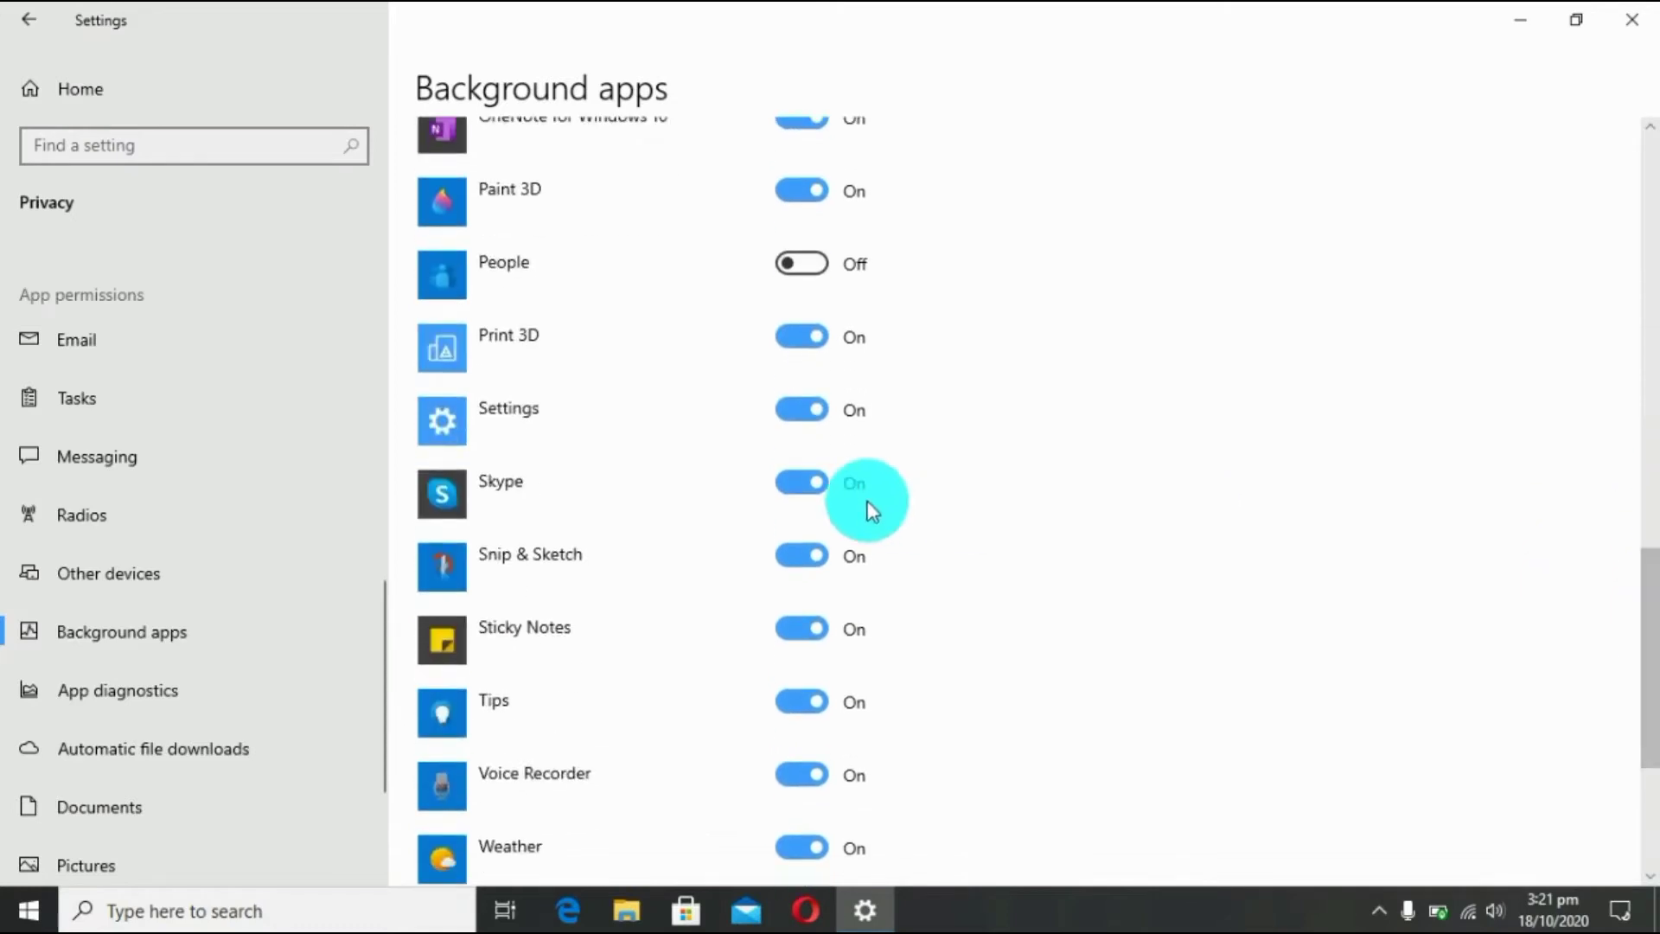
{"action": "left_click", "coordinate": [800, 629]}
{"action": "left_click", "coordinate": [812, 703]}
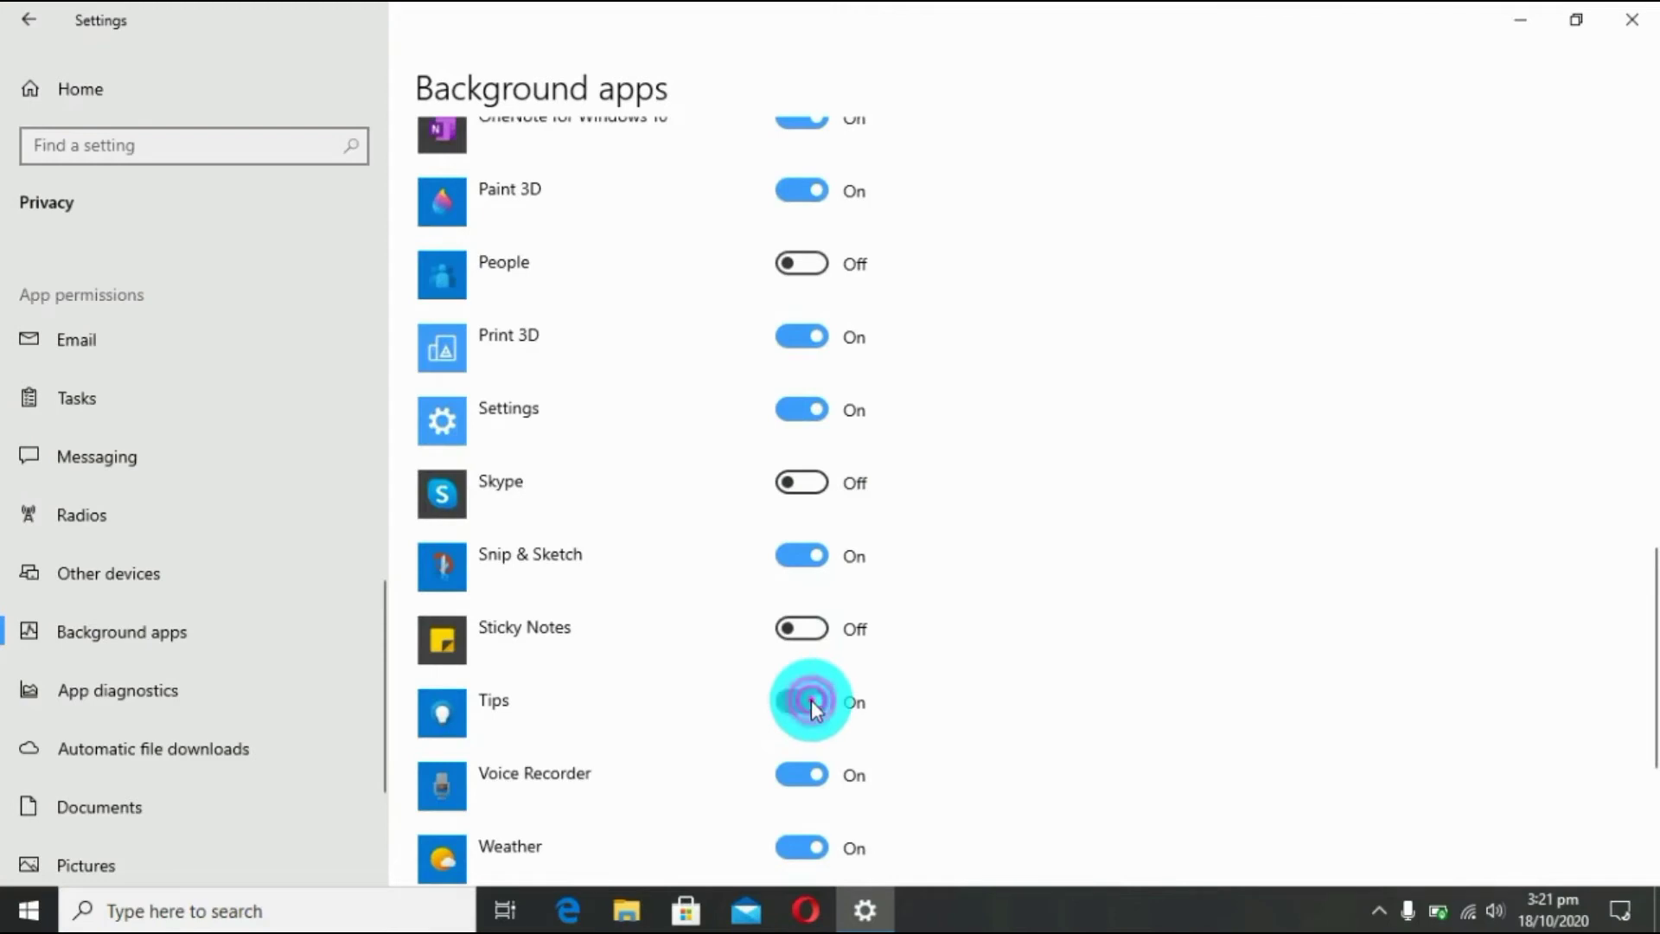
{"action": "left_click", "coordinate": [817, 849]}
Disable background running for Xbox Game Bar, Your Phone and Xbox Console Companion, and close Settings.
{"action": "left_click_drag", "start_coordinate": [1651, 624], "coordinate": [1642, 730]}
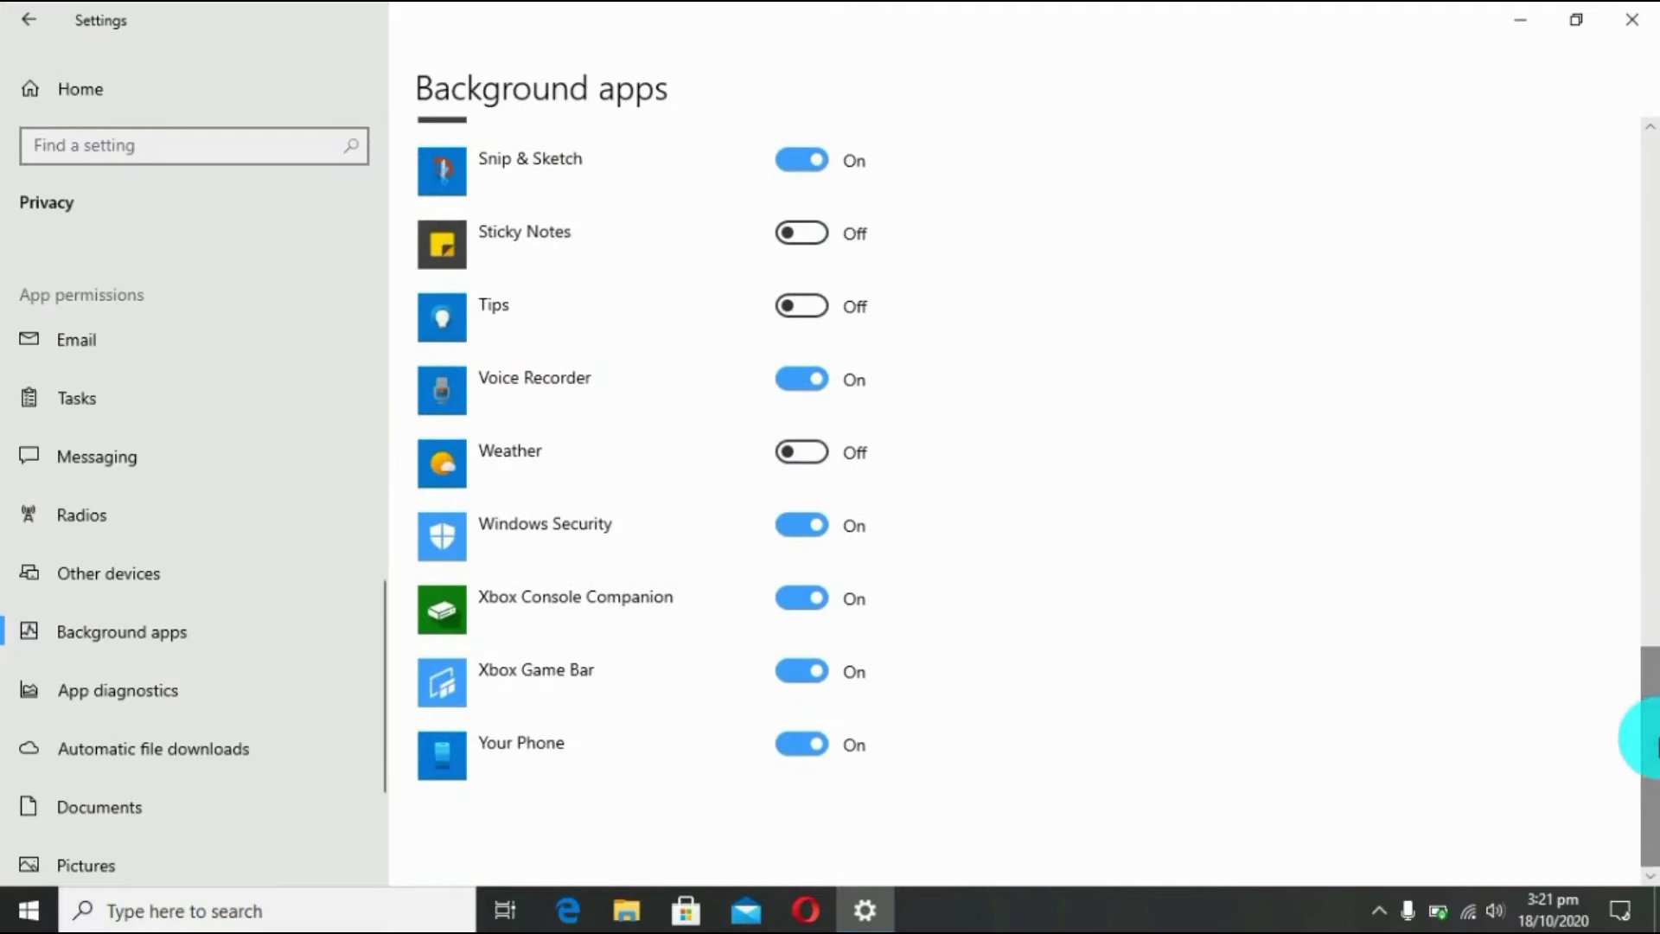
{"action": "left_click", "coordinate": [805, 670]}
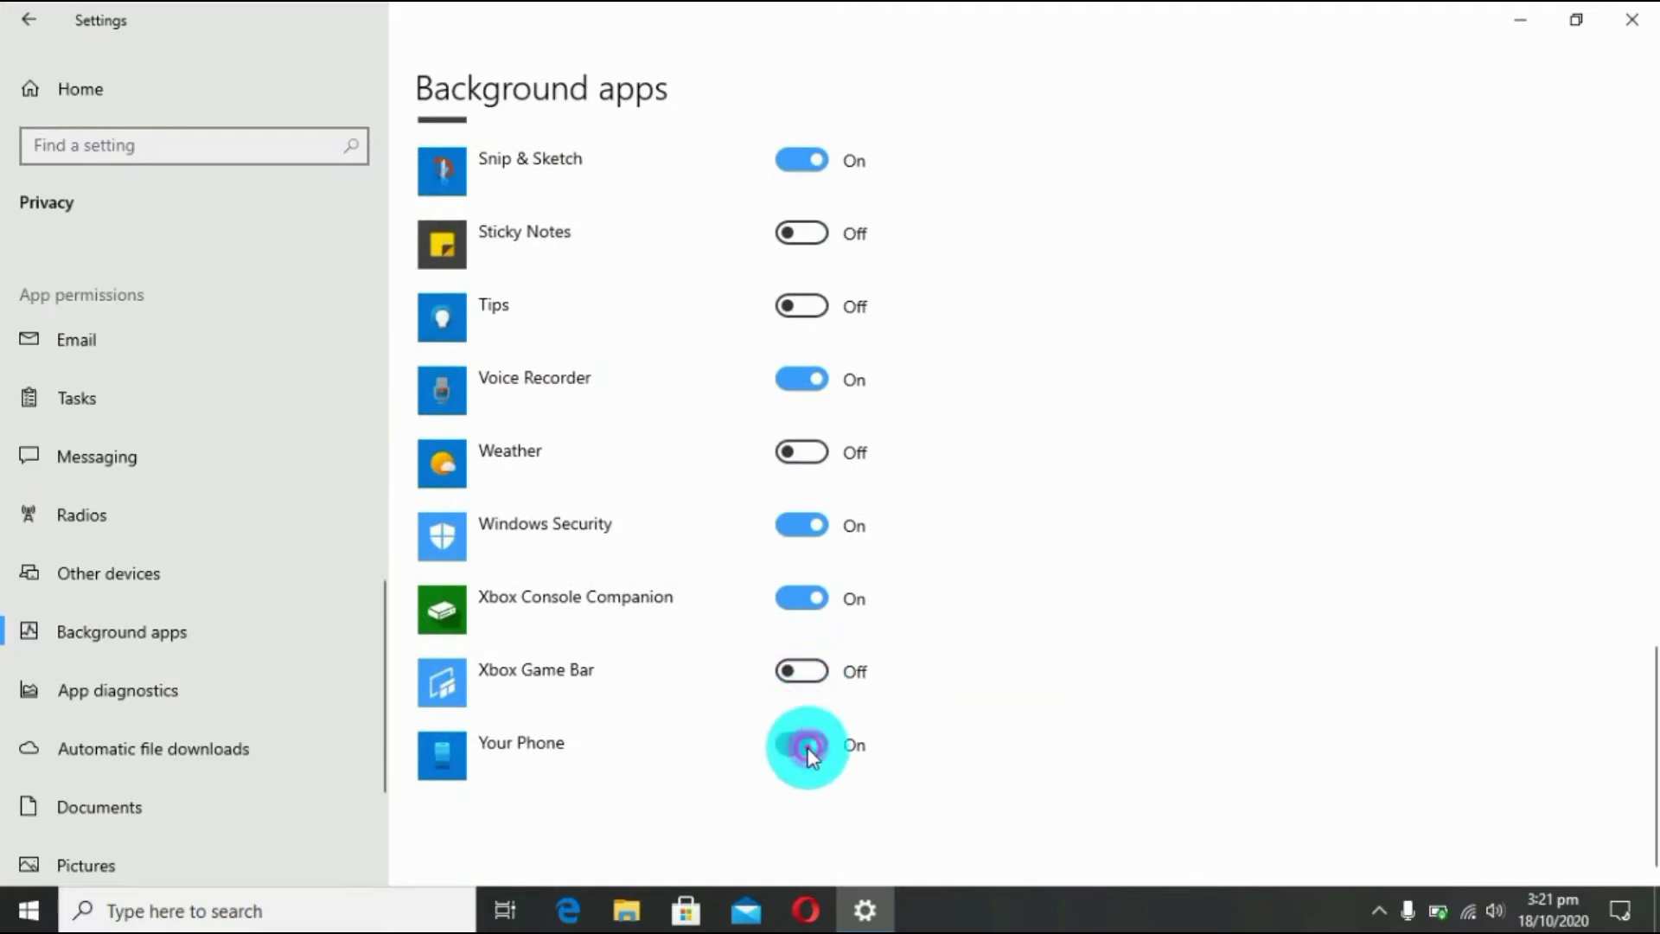
{"action": "left_click", "coordinate": [805, 745]}
{"action": "left_click", "coordinate": [806, 597]}
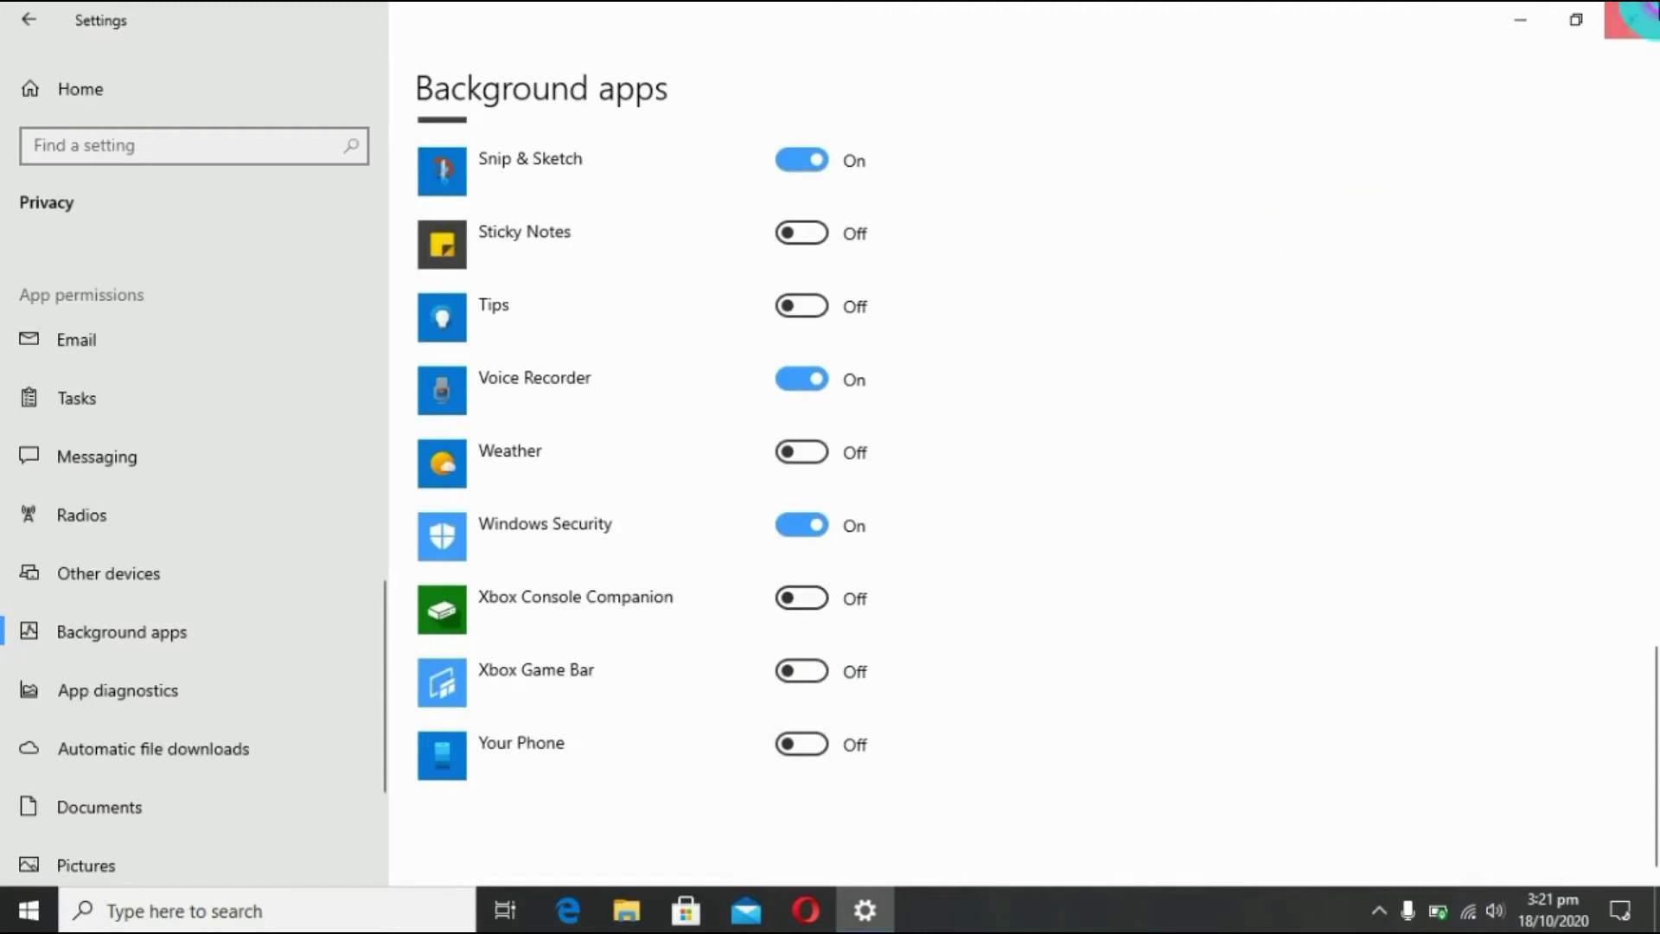
{"action": "left_click", "coordinate": [1631, 19]}
Search Windows for gpedit and open the Local Group Policy Editor in a maximized window.
{"action": "left_click", "coordinate": [189, 907]}
{"action": "type", "text": "g"}
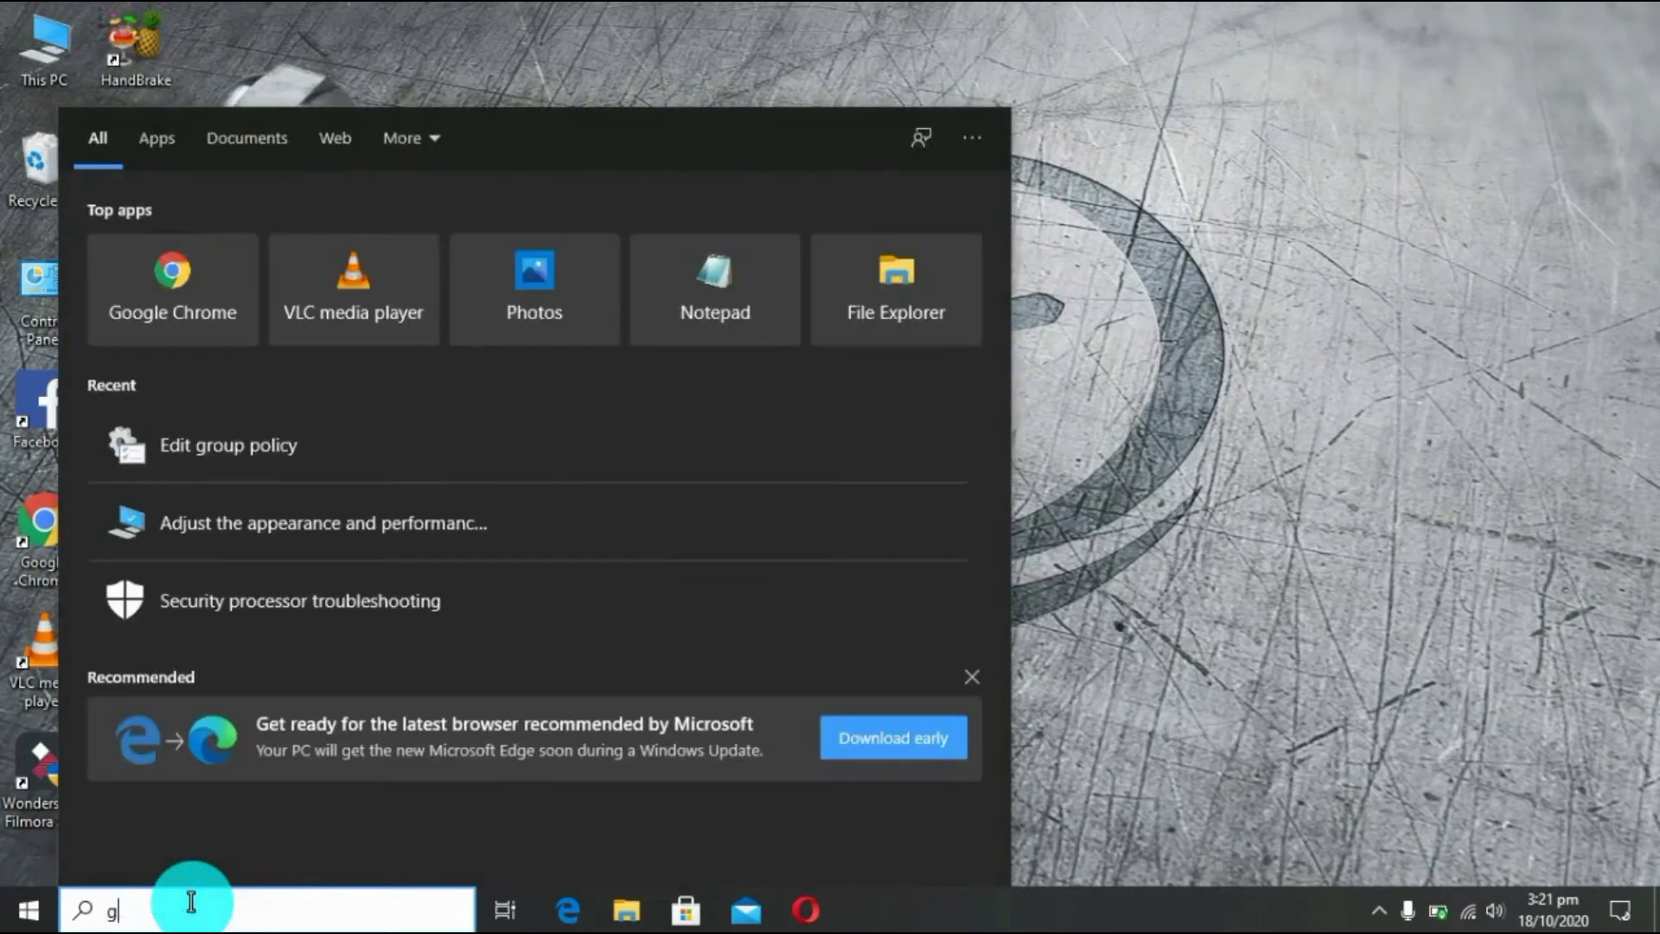
{"action": "type", "text": "pedit"}
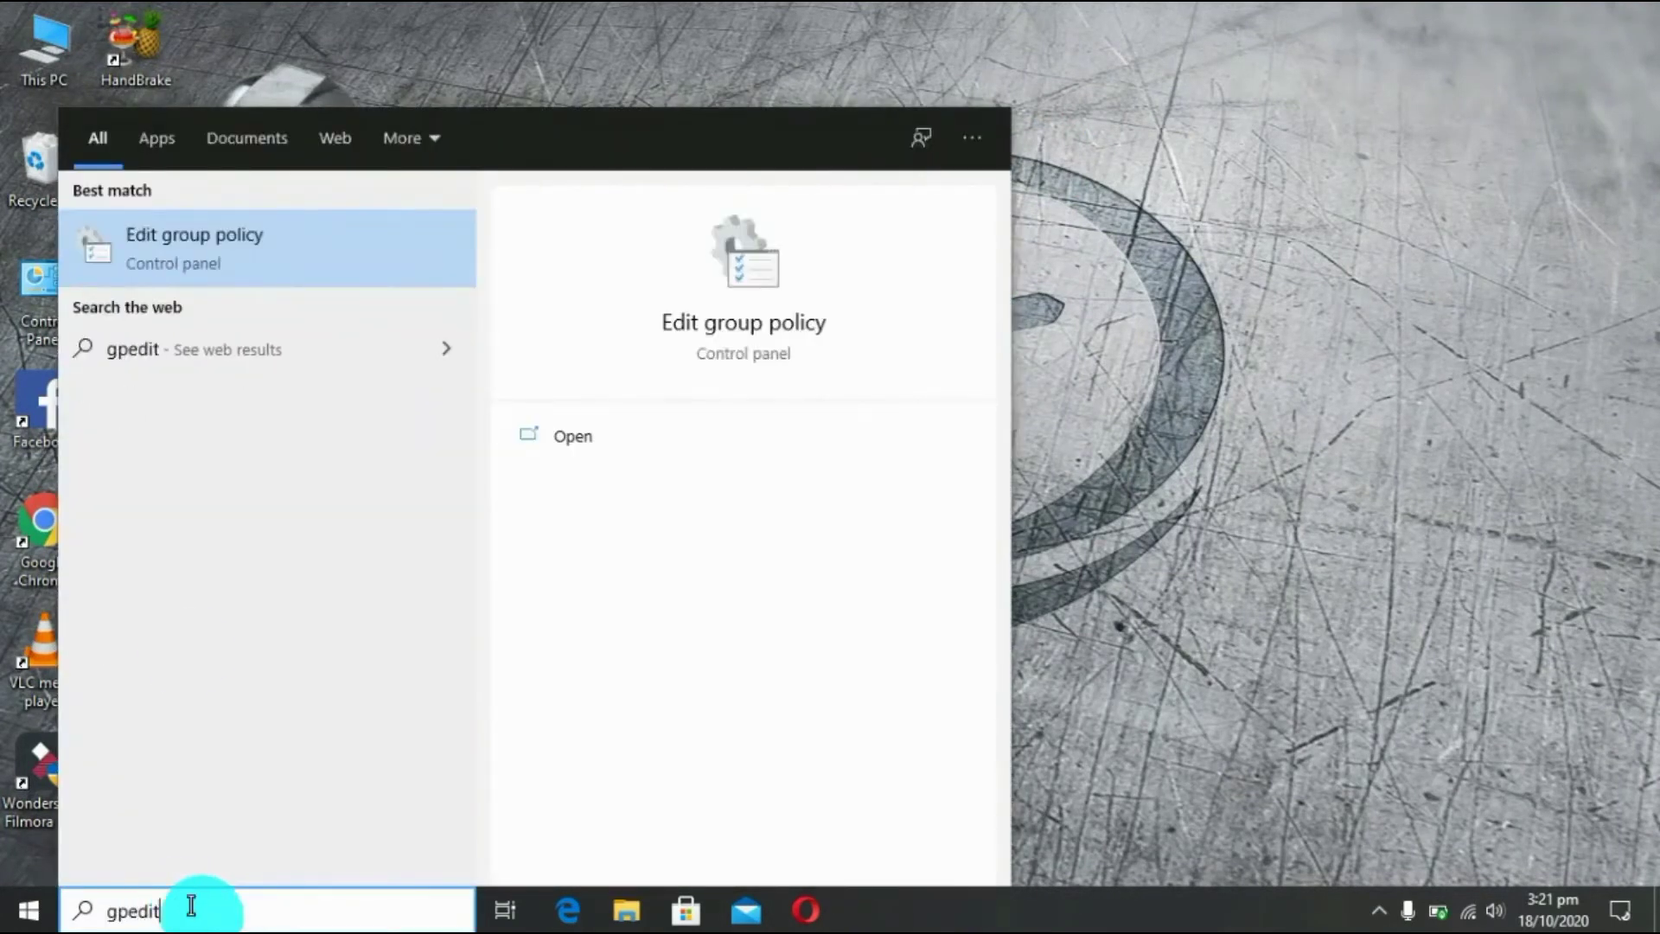
{"action": "left_click", "coordinate": [192, 266]}
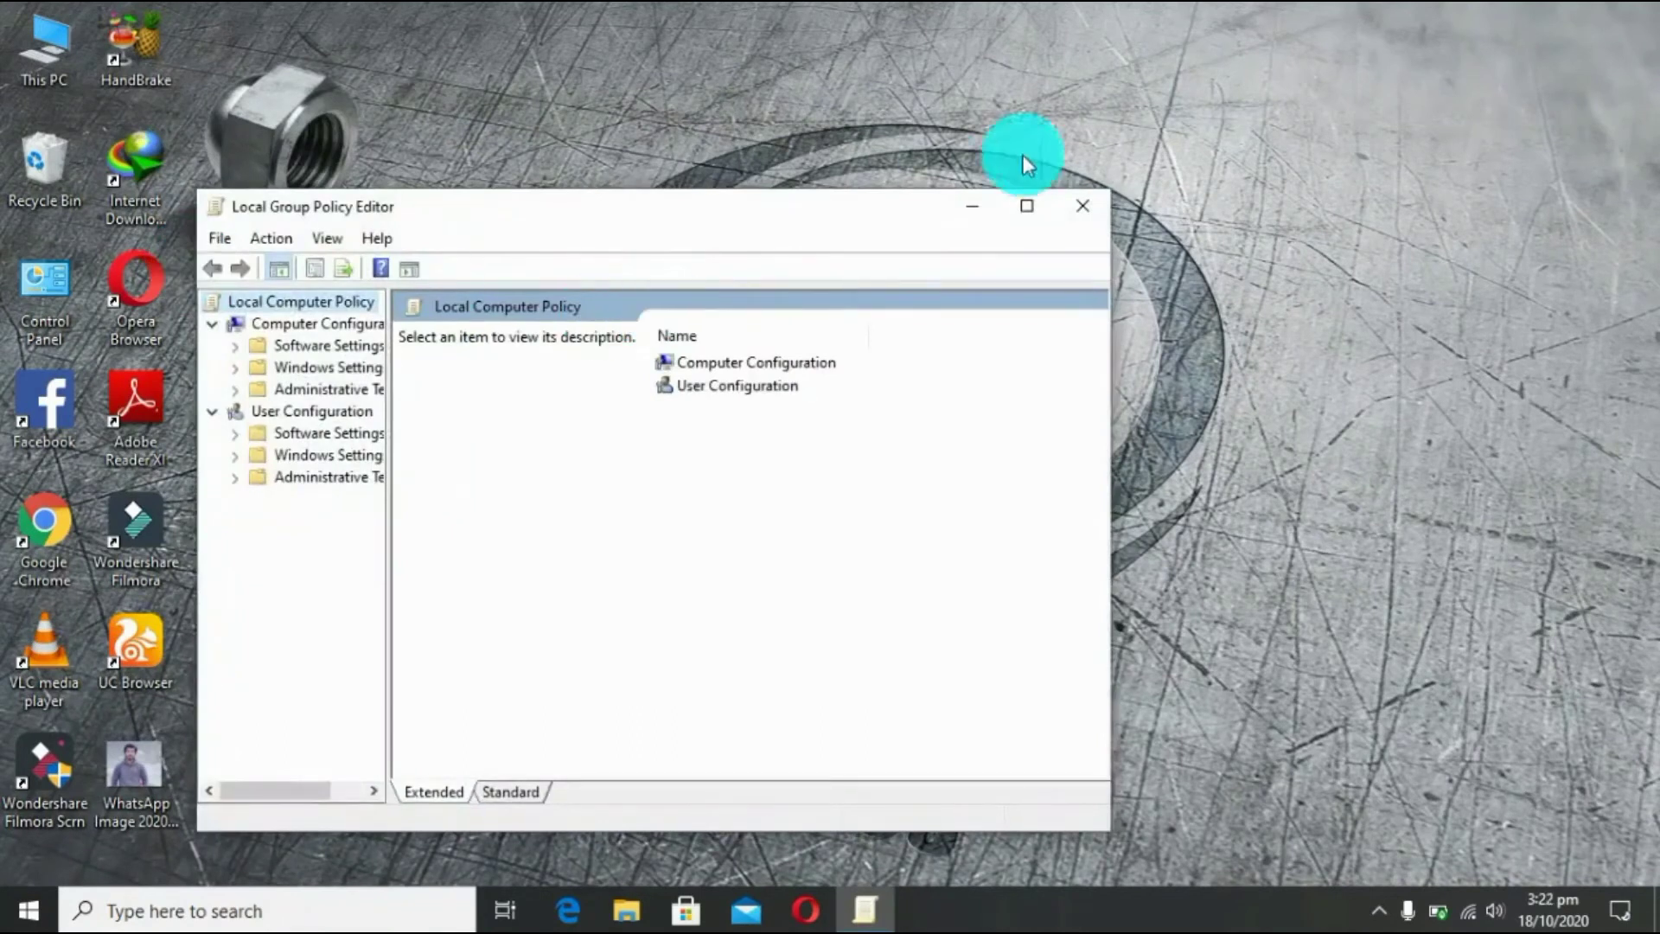
{"action": "left_click", "coordinate": [1026, 205]}
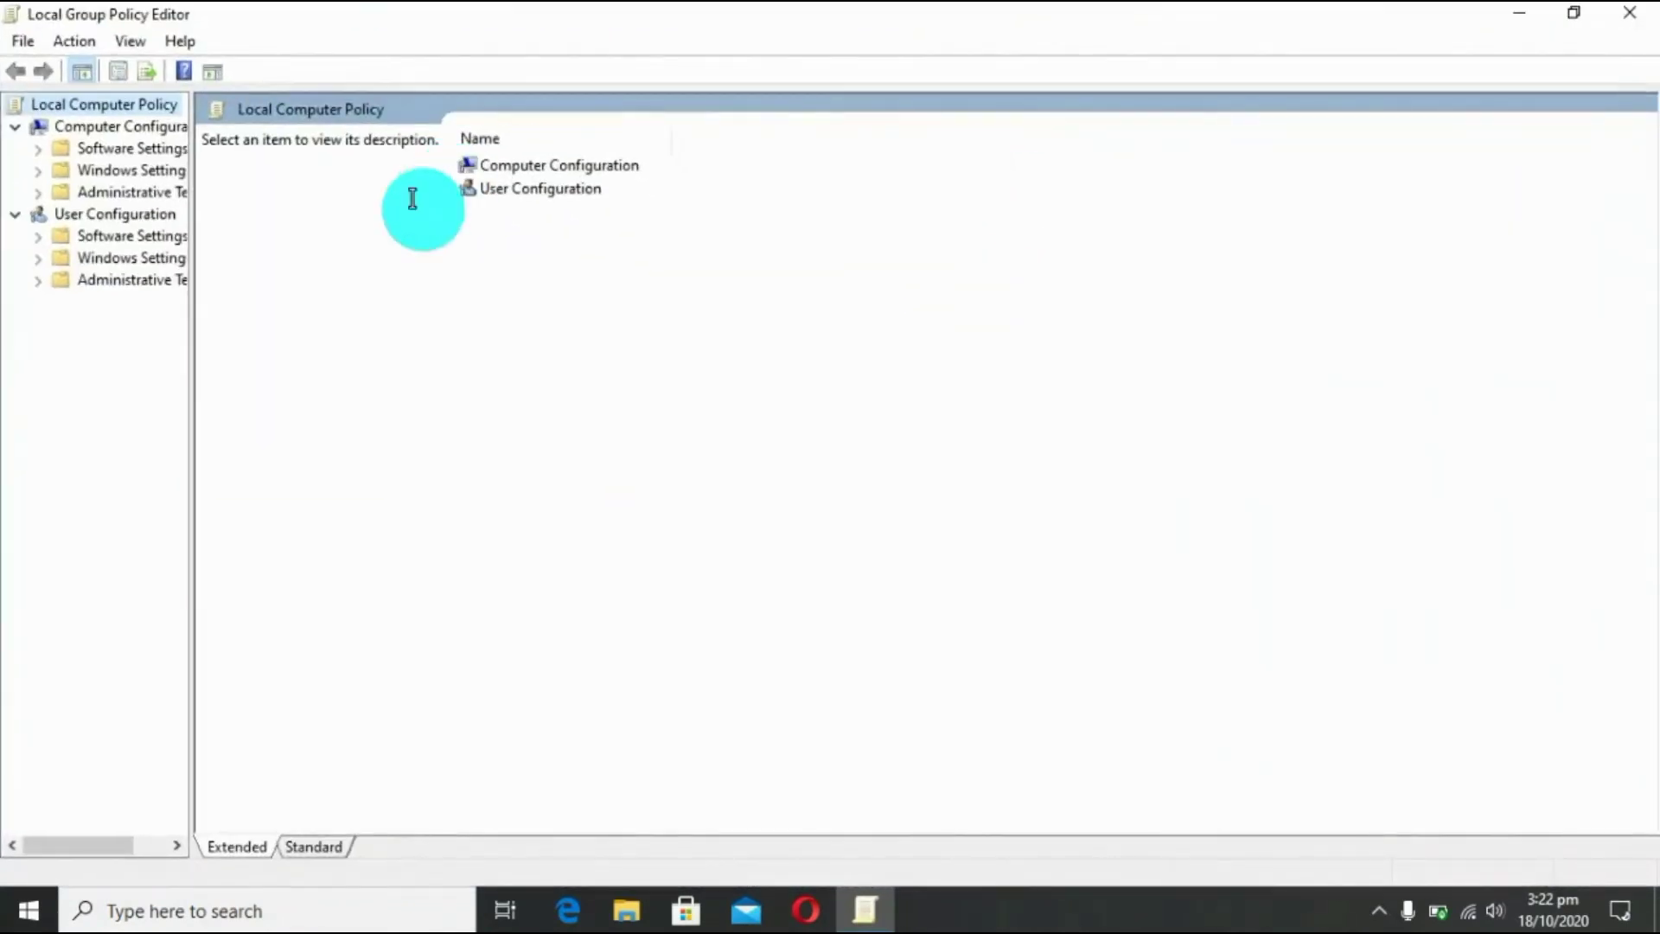
Open the Search policy folder under Computer Configuration, Administrative Templates, Windows Components.
{"action": "left_click", "coordinate": [105, 126]}
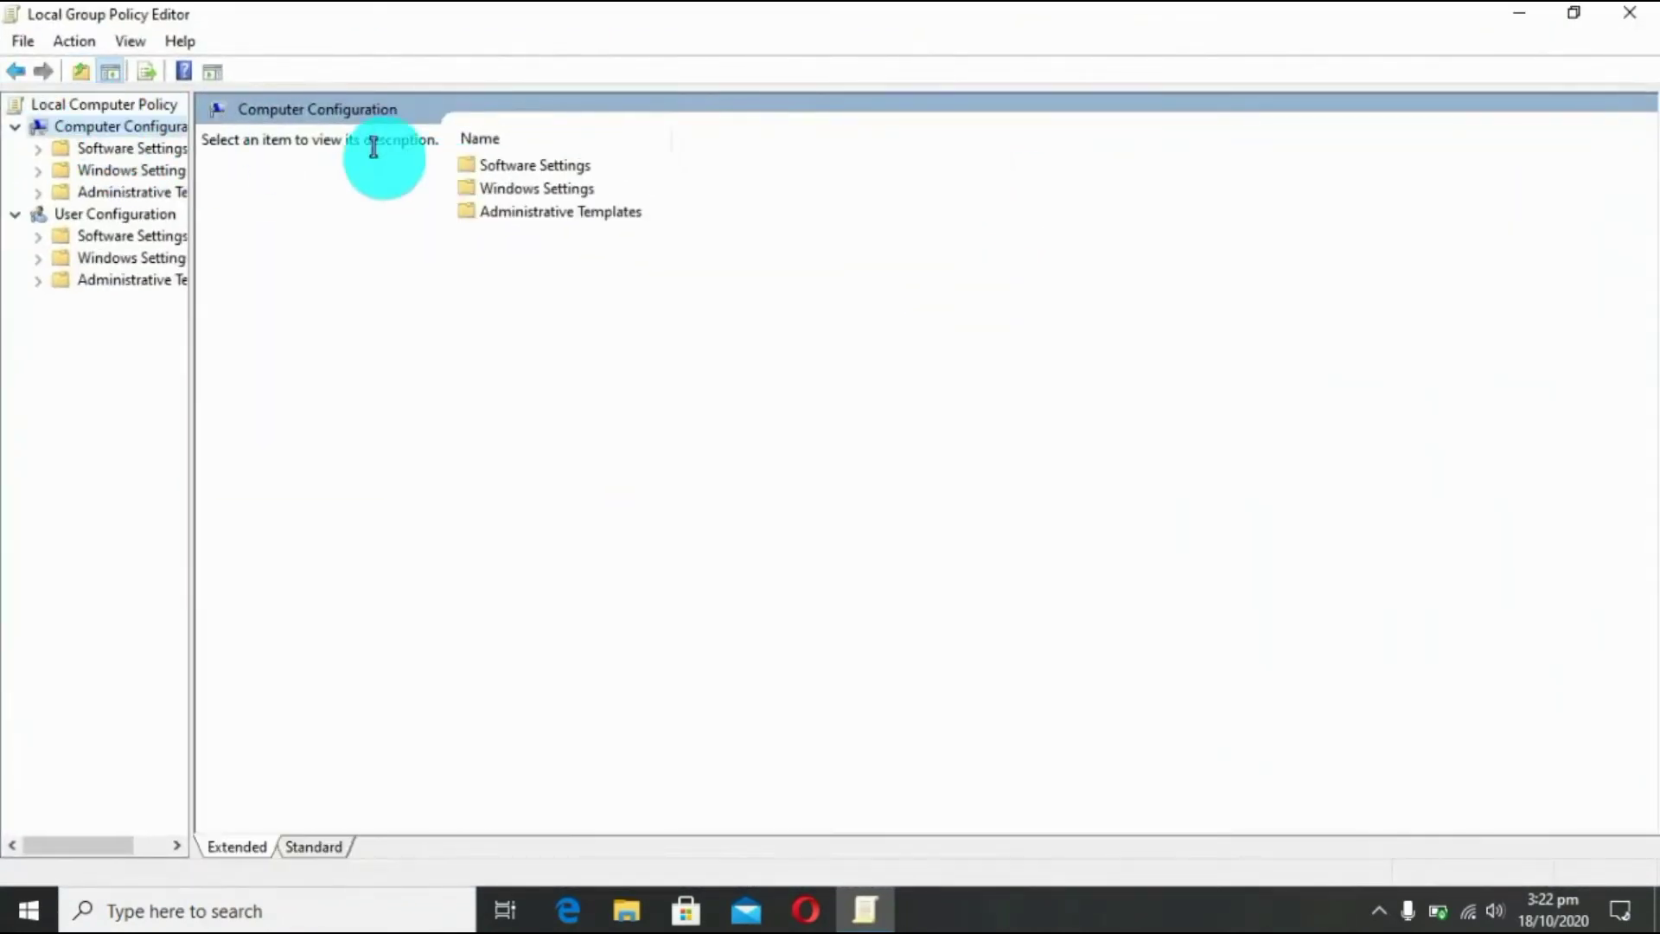
{"action": "left_click", "coordinate": [536, 215]}
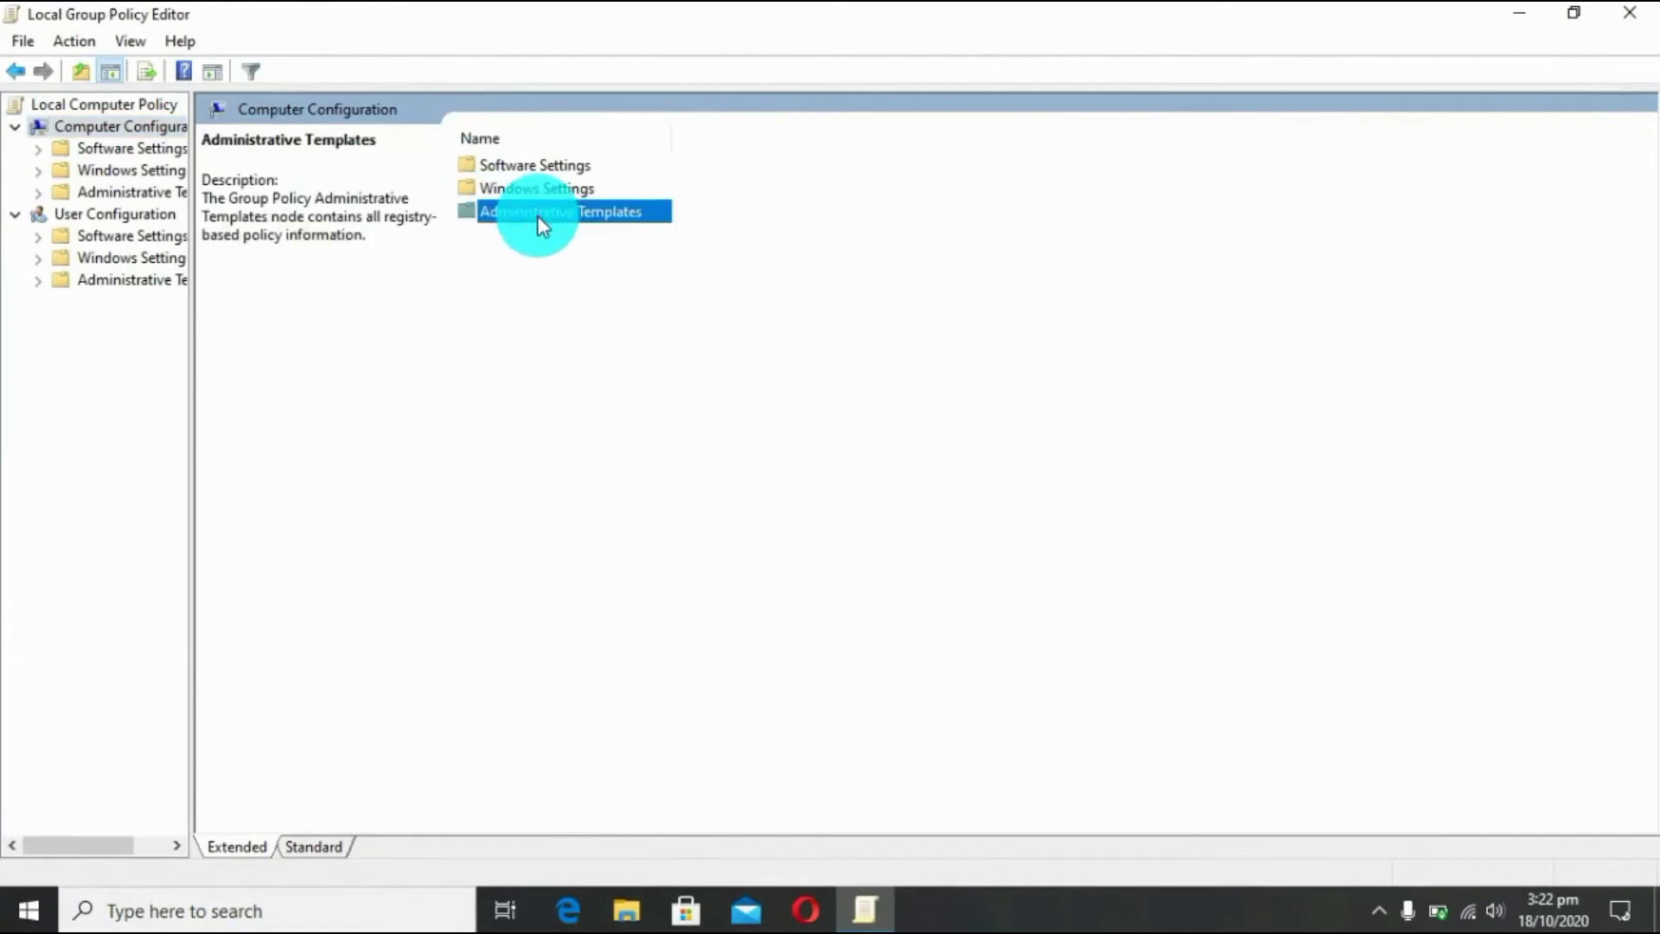
{"action": "double_click", "coordinate": [537, 215]}
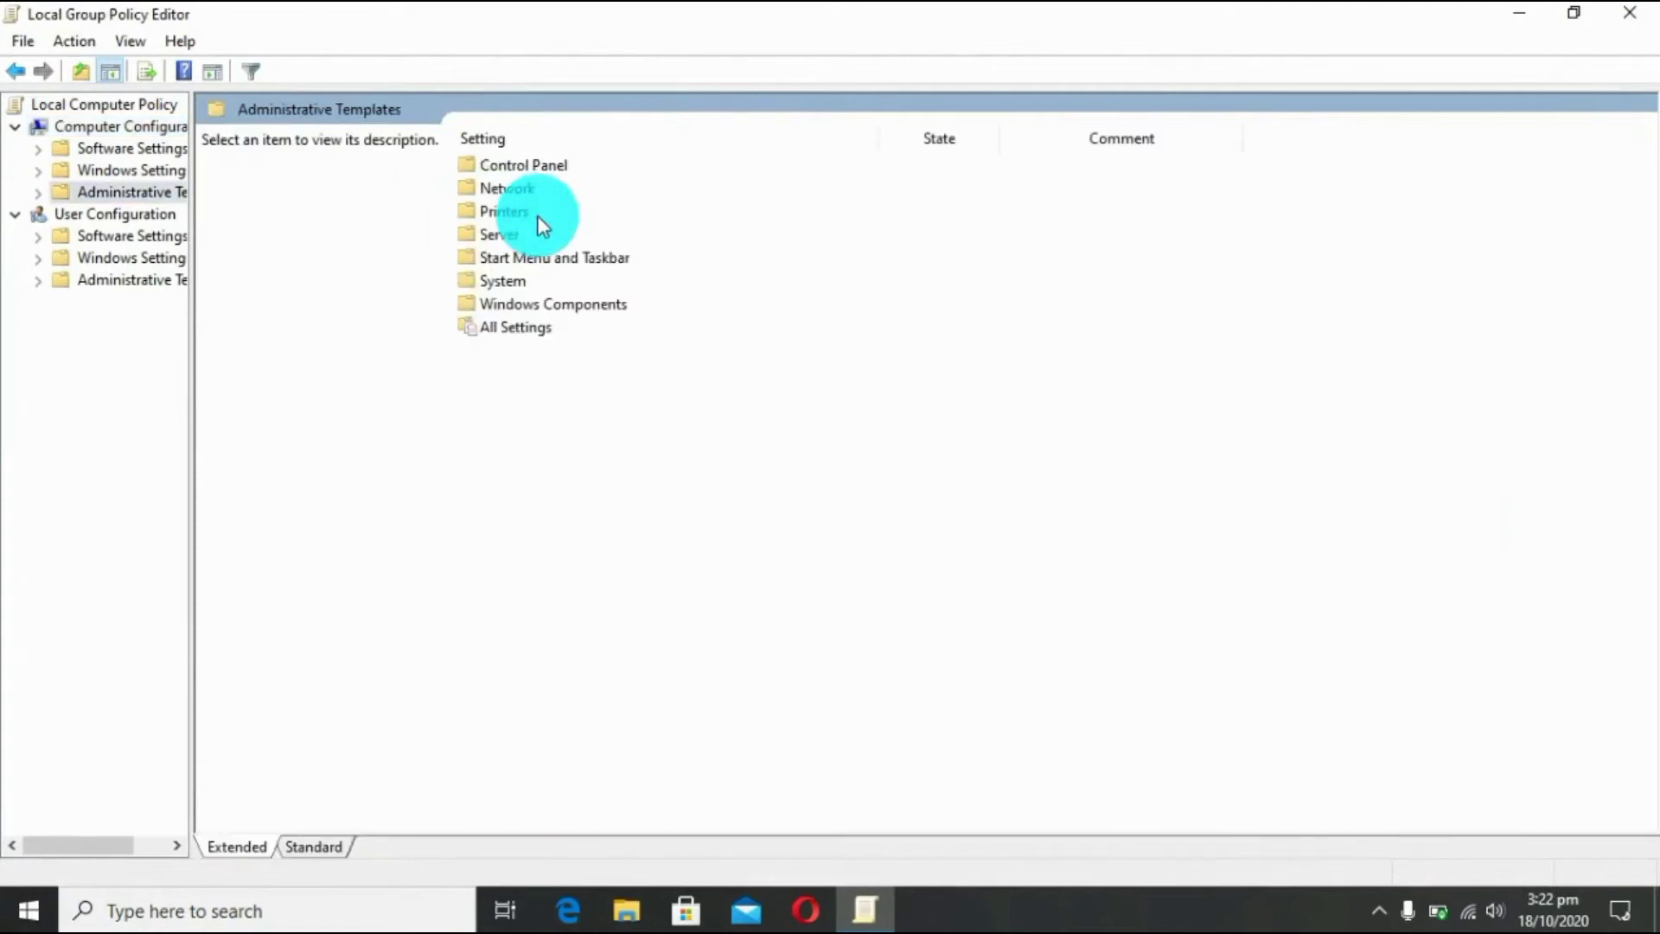
{"action": "double_click", "coordinate": [526, 308]}
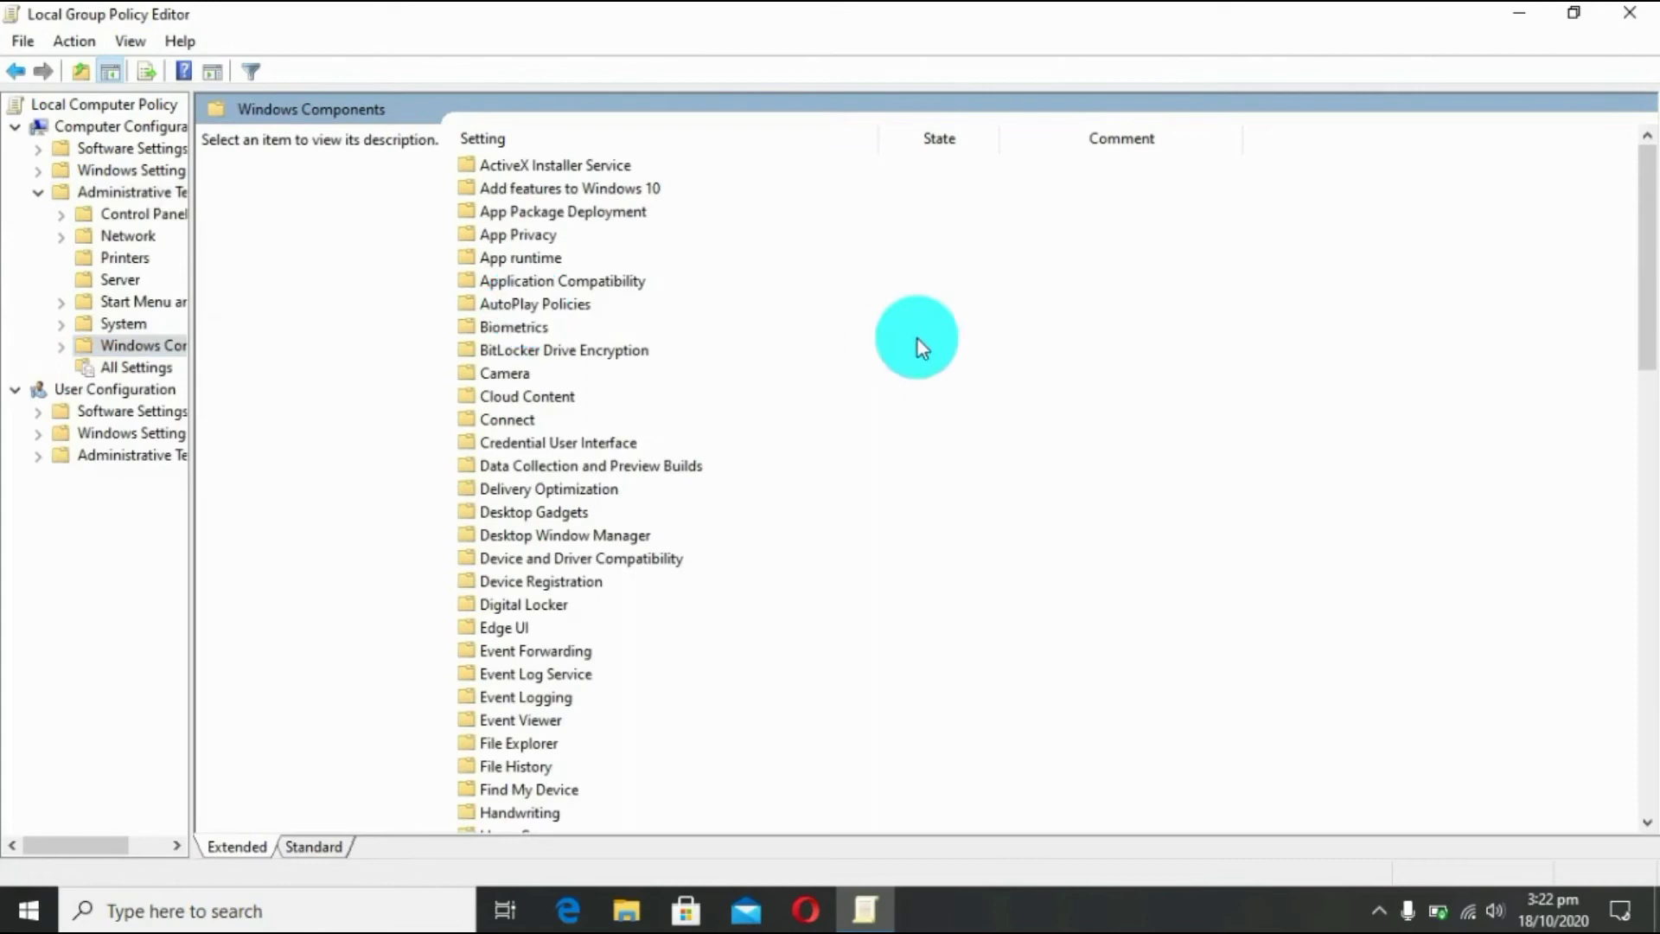
{"action": "left_click", "coordinate": [1648, 282]}
{"action": "left_click_drag", "start_coordinate": [1648, 282], "coordinate": [1655, 505]}
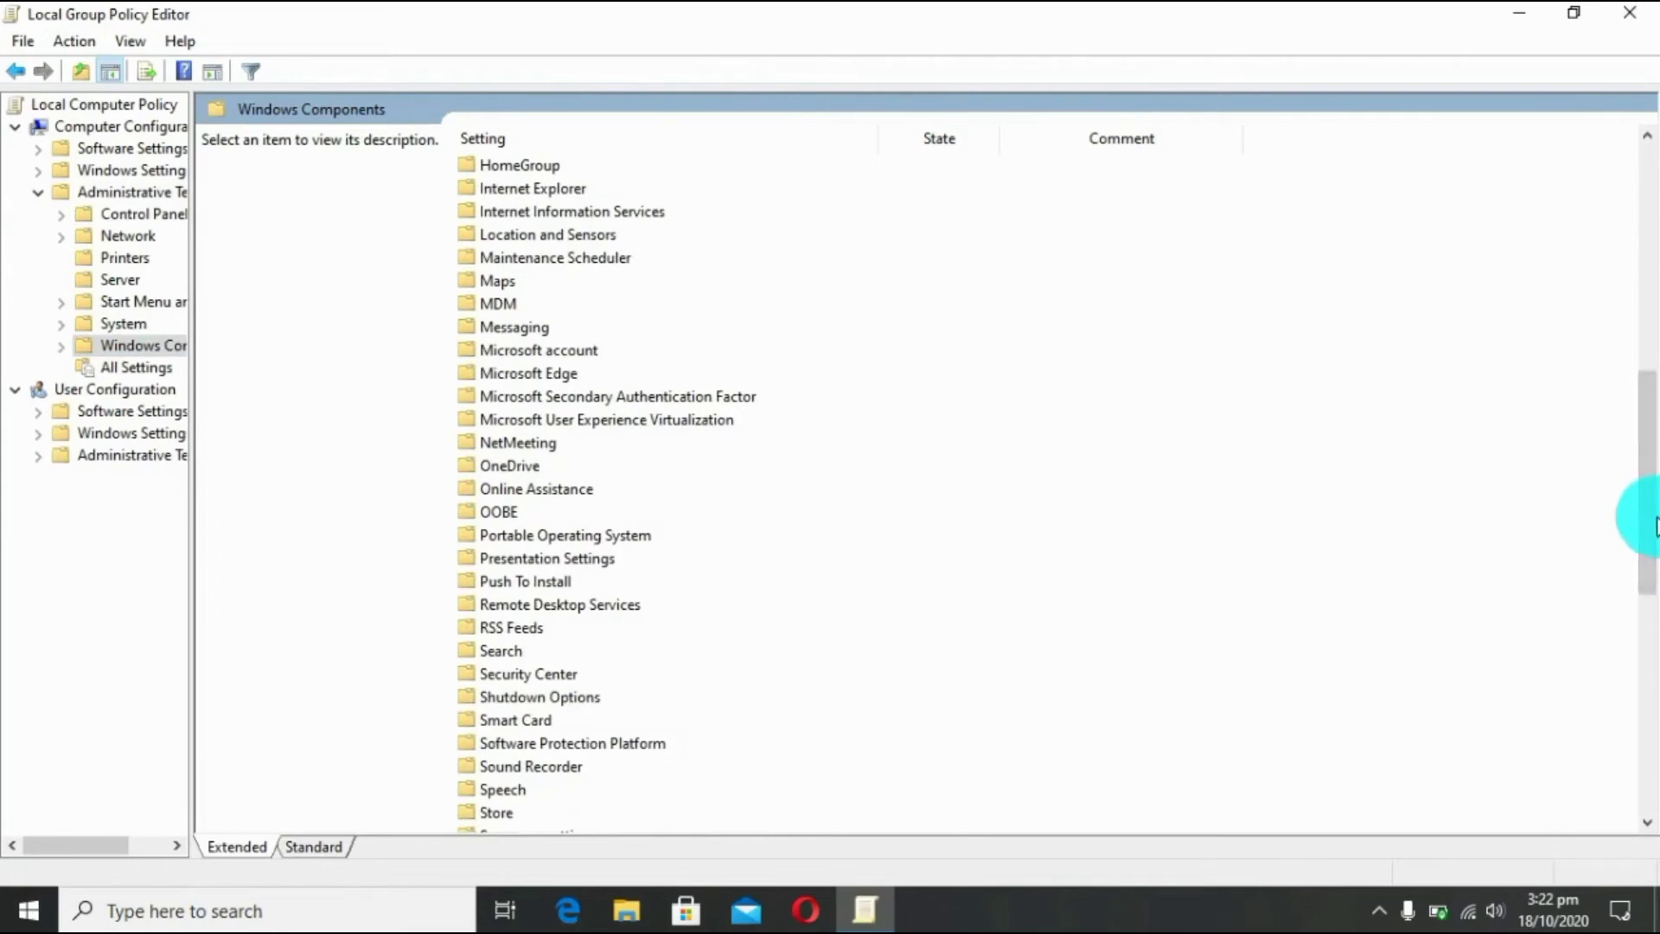
{"action": "left_click", "coordinate": [806, 689]}
{"action": "double_click", "coordinate": [506, 650]}
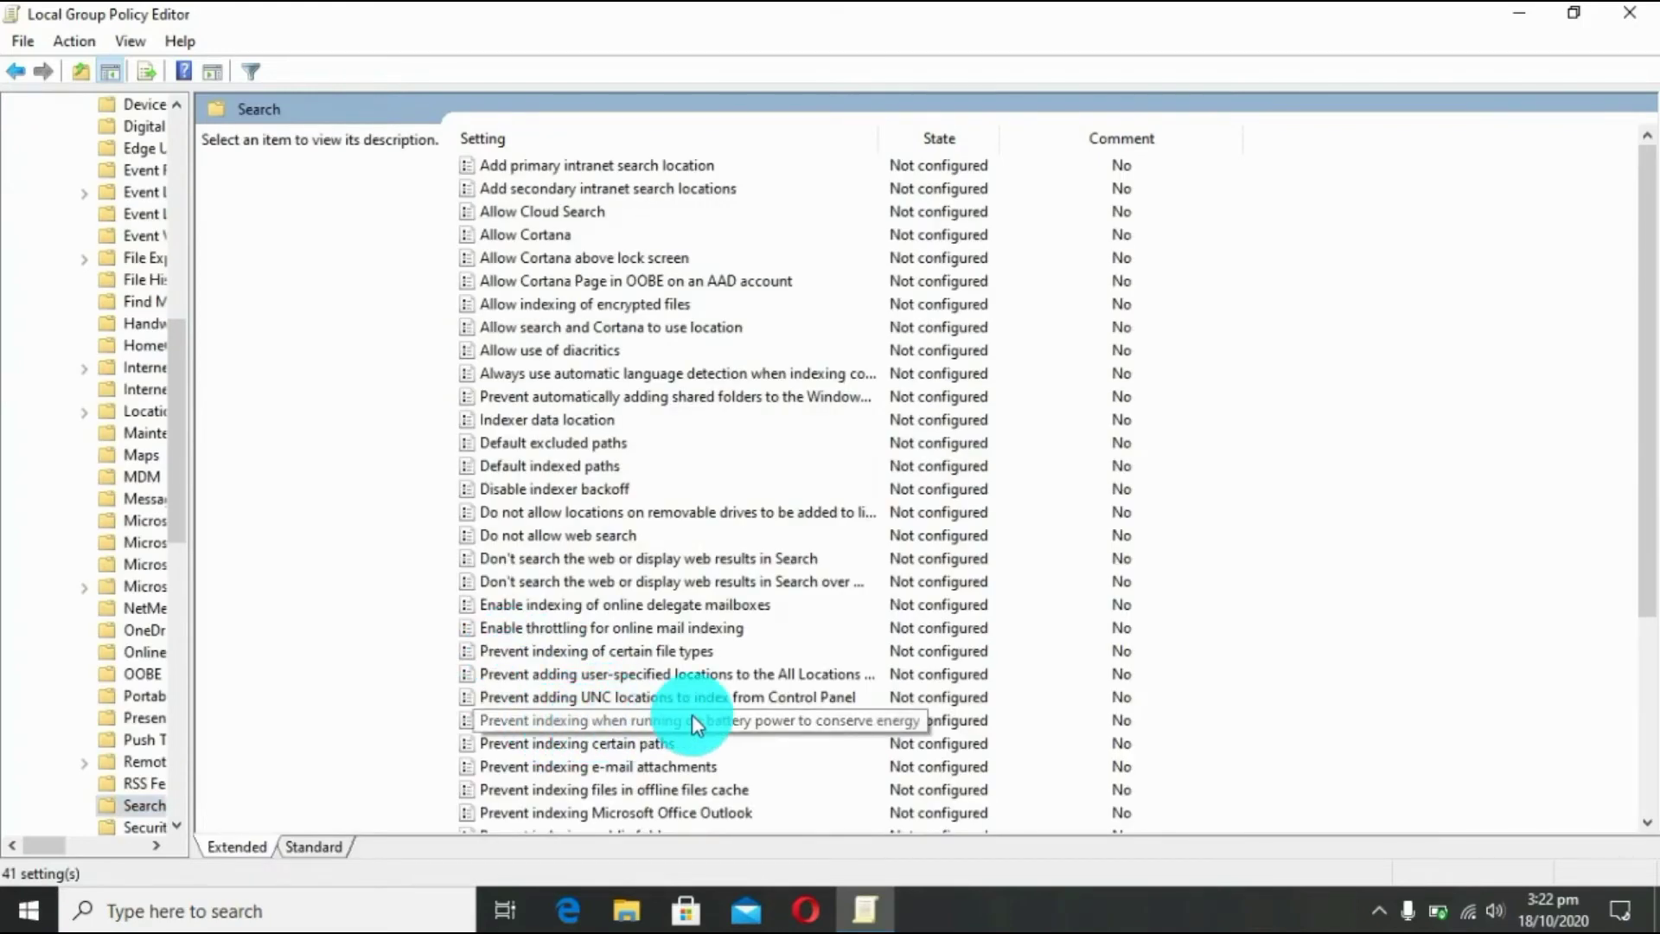
Enable the policy "Prevent indexing when running on battery power to conserve energy", apply it, and close the Local Group Policy Editor.
{"action": "right_click", "coordinate": [765, 719]}
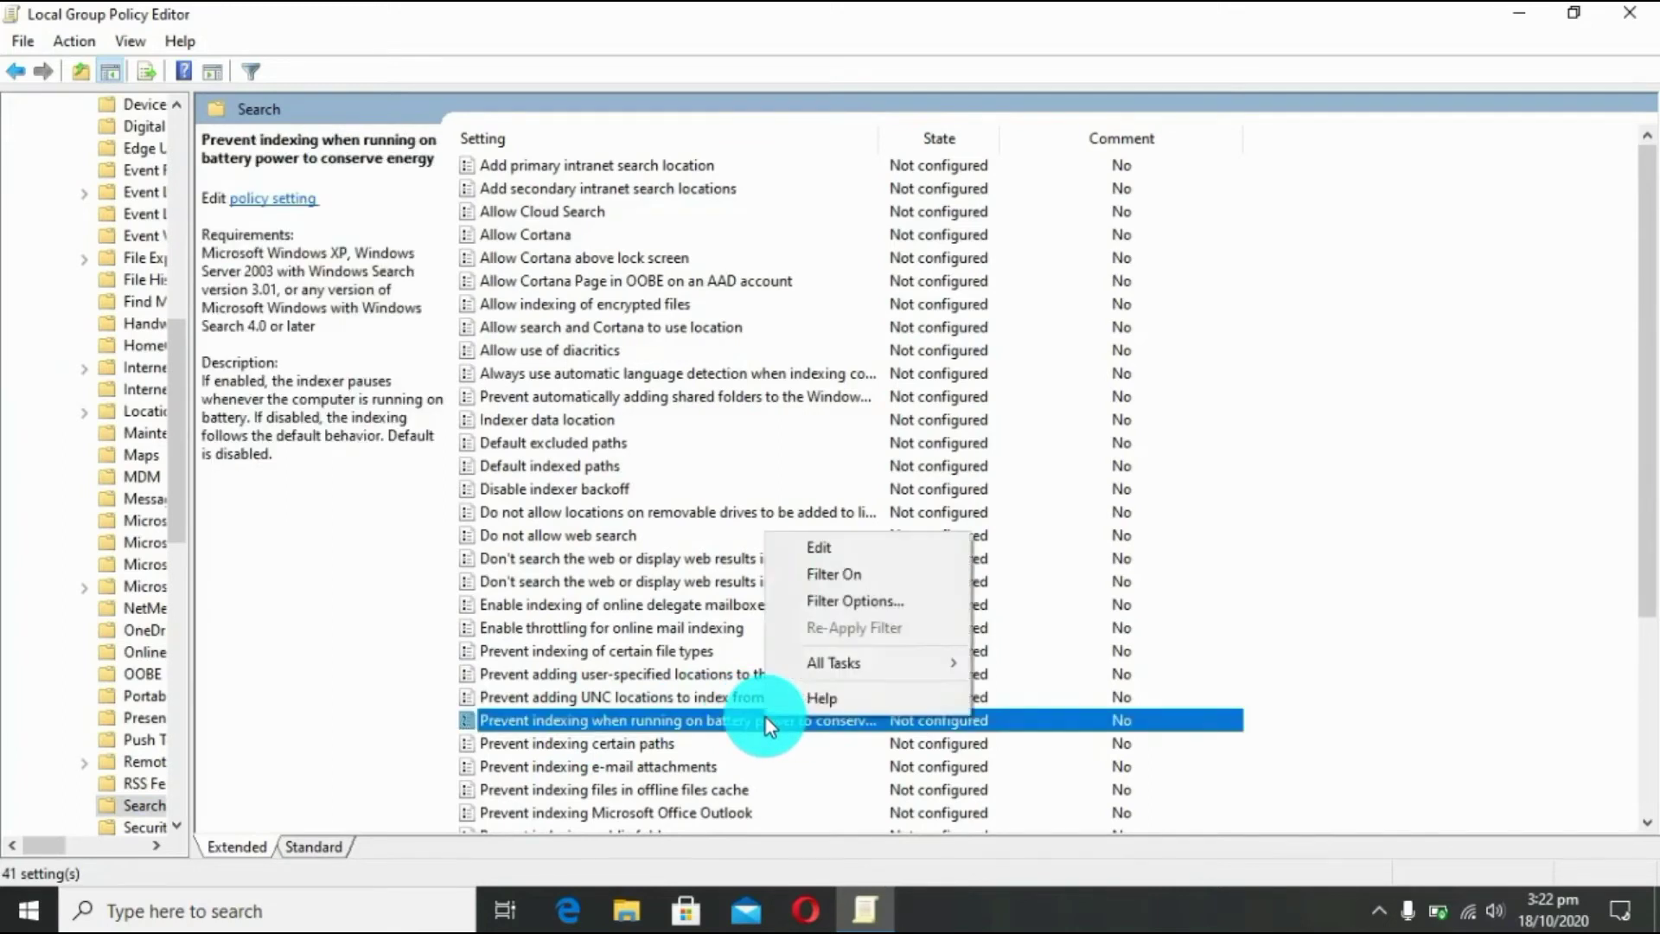
{"action": "left_click", "coordinate": [818, 551]}
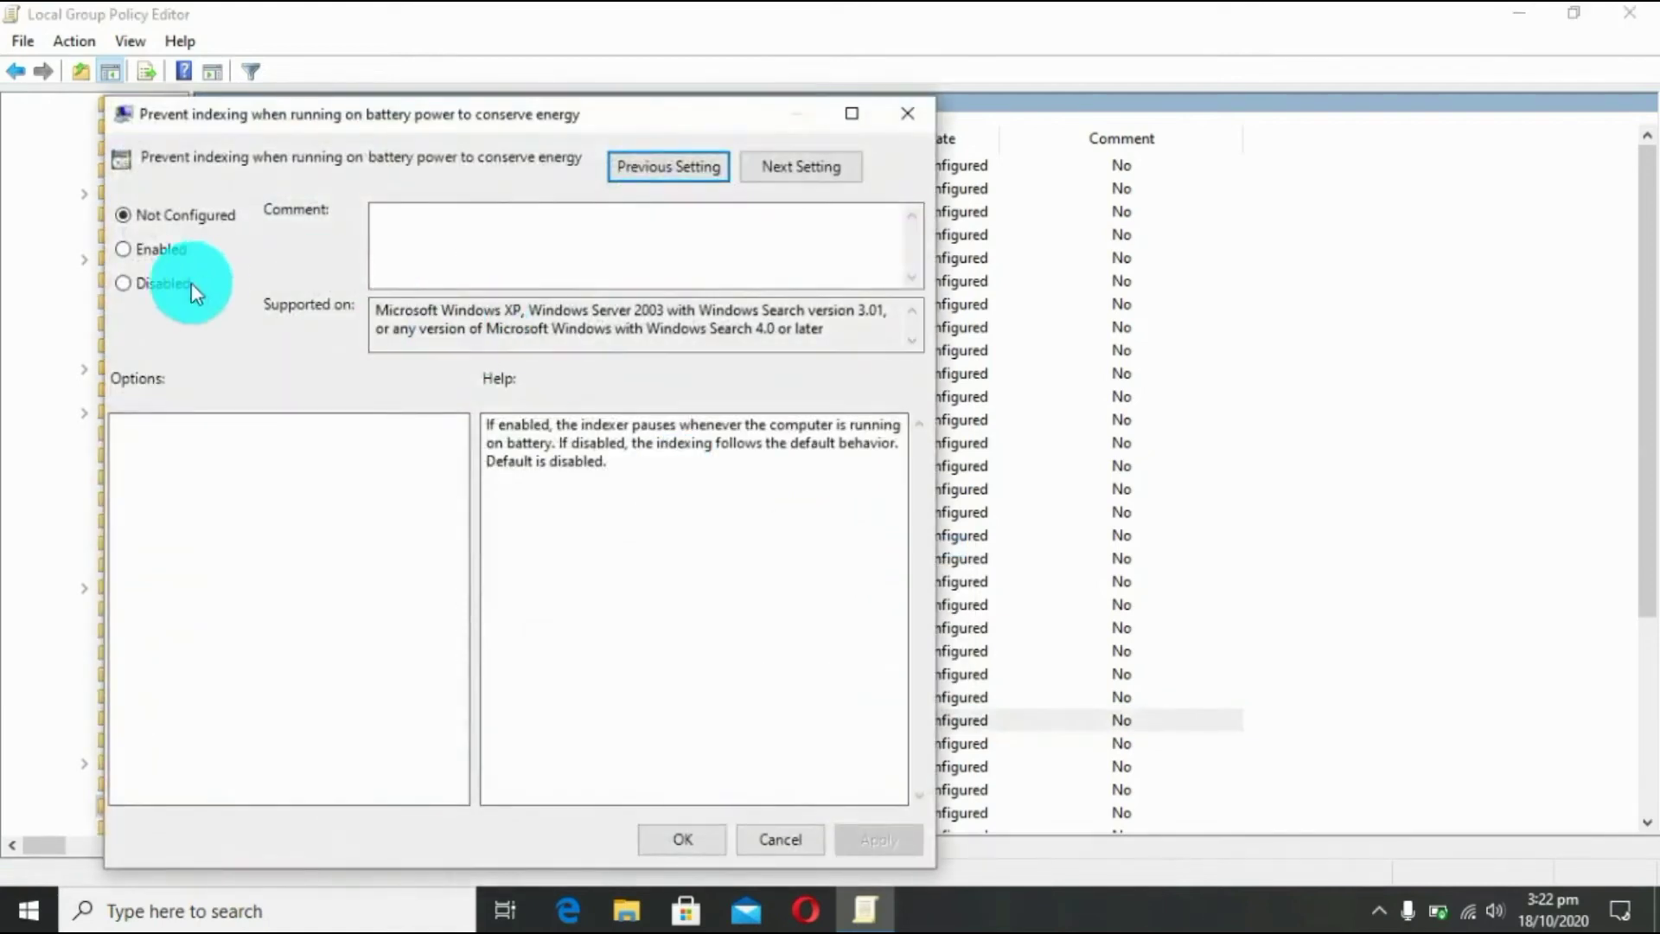
{"action": "left_click", "coordinate": [165, 254]}
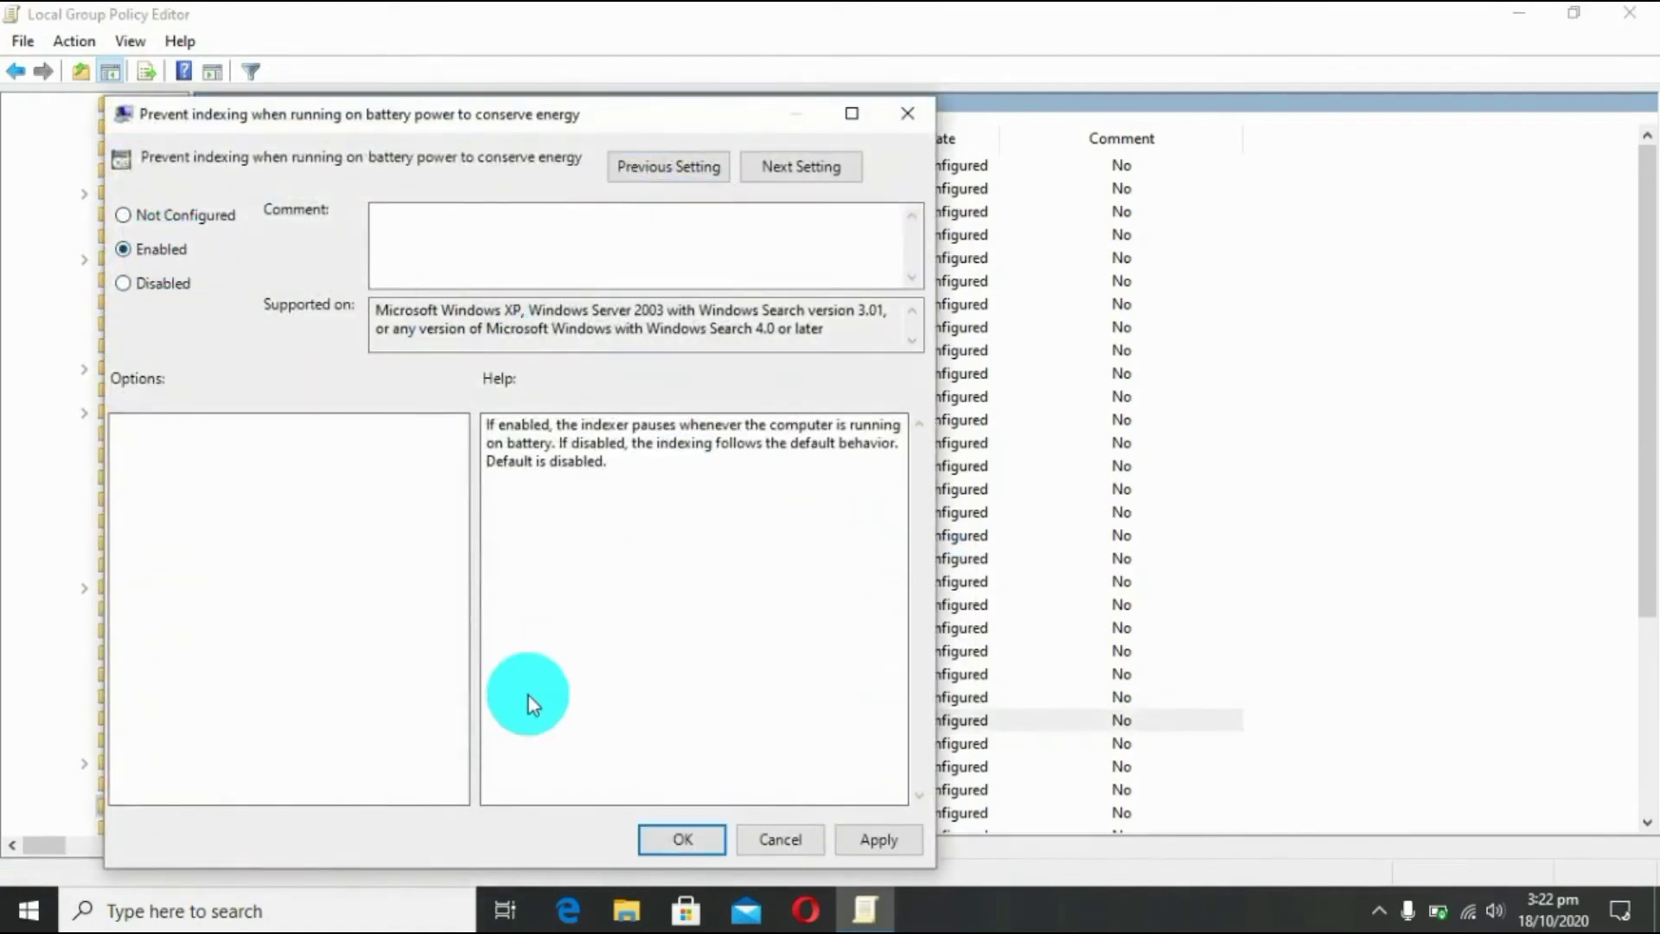
{"action": "left_click", "coordinate": [884, 833]}
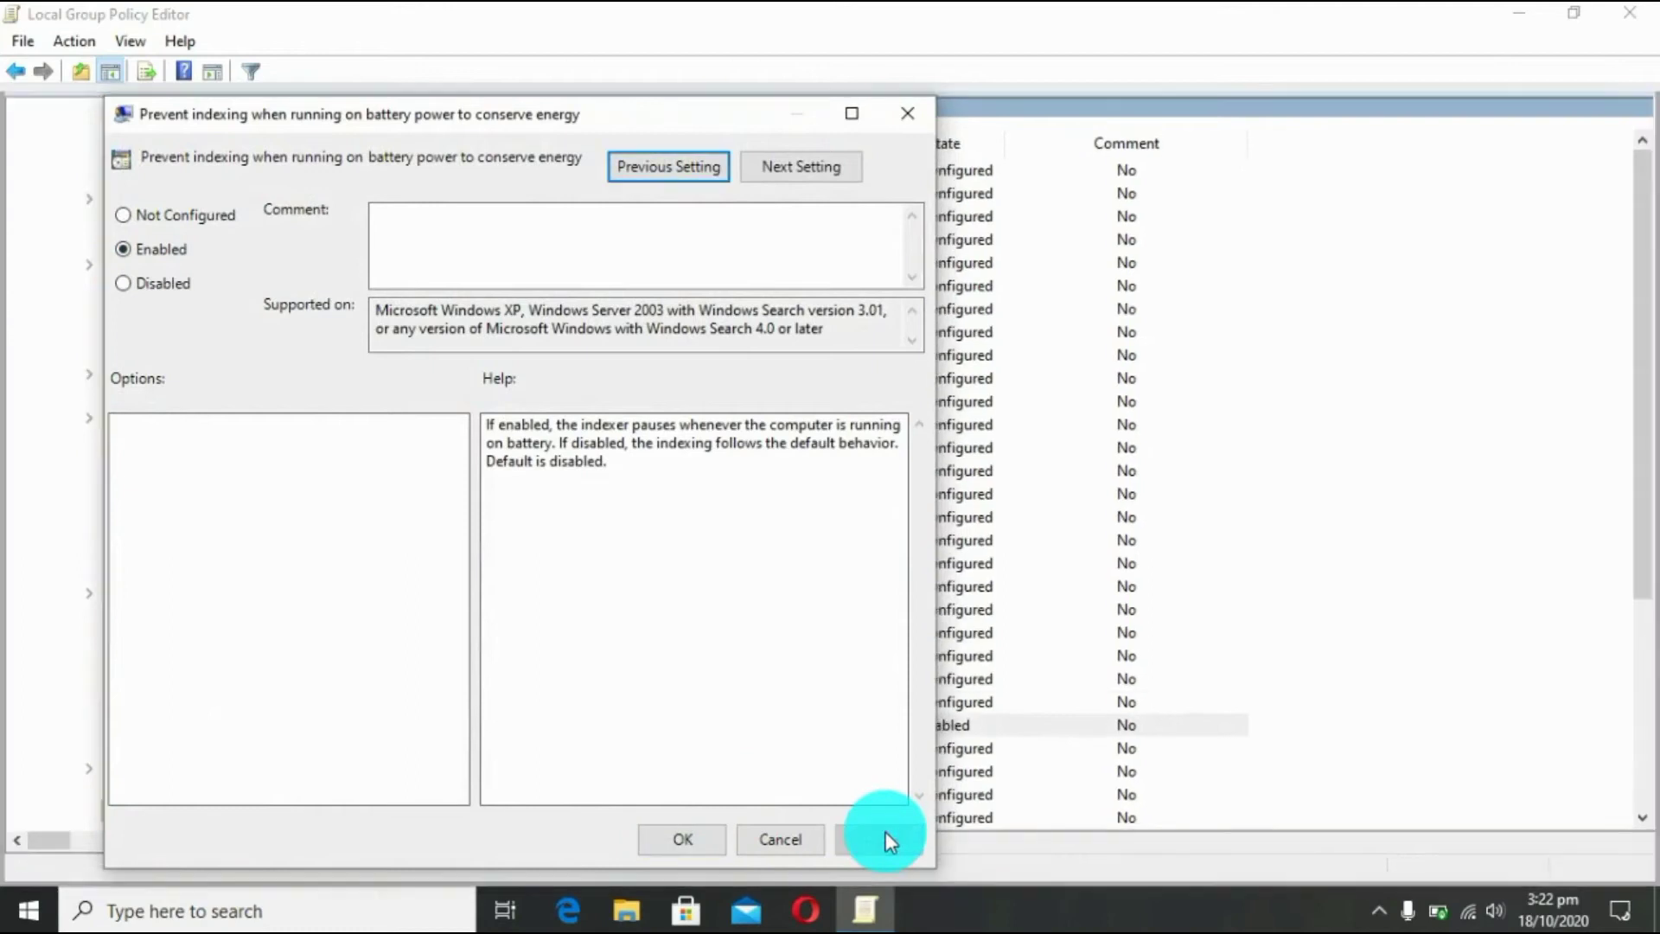
{"action": "left_click", "coordinate": [904, 114]}
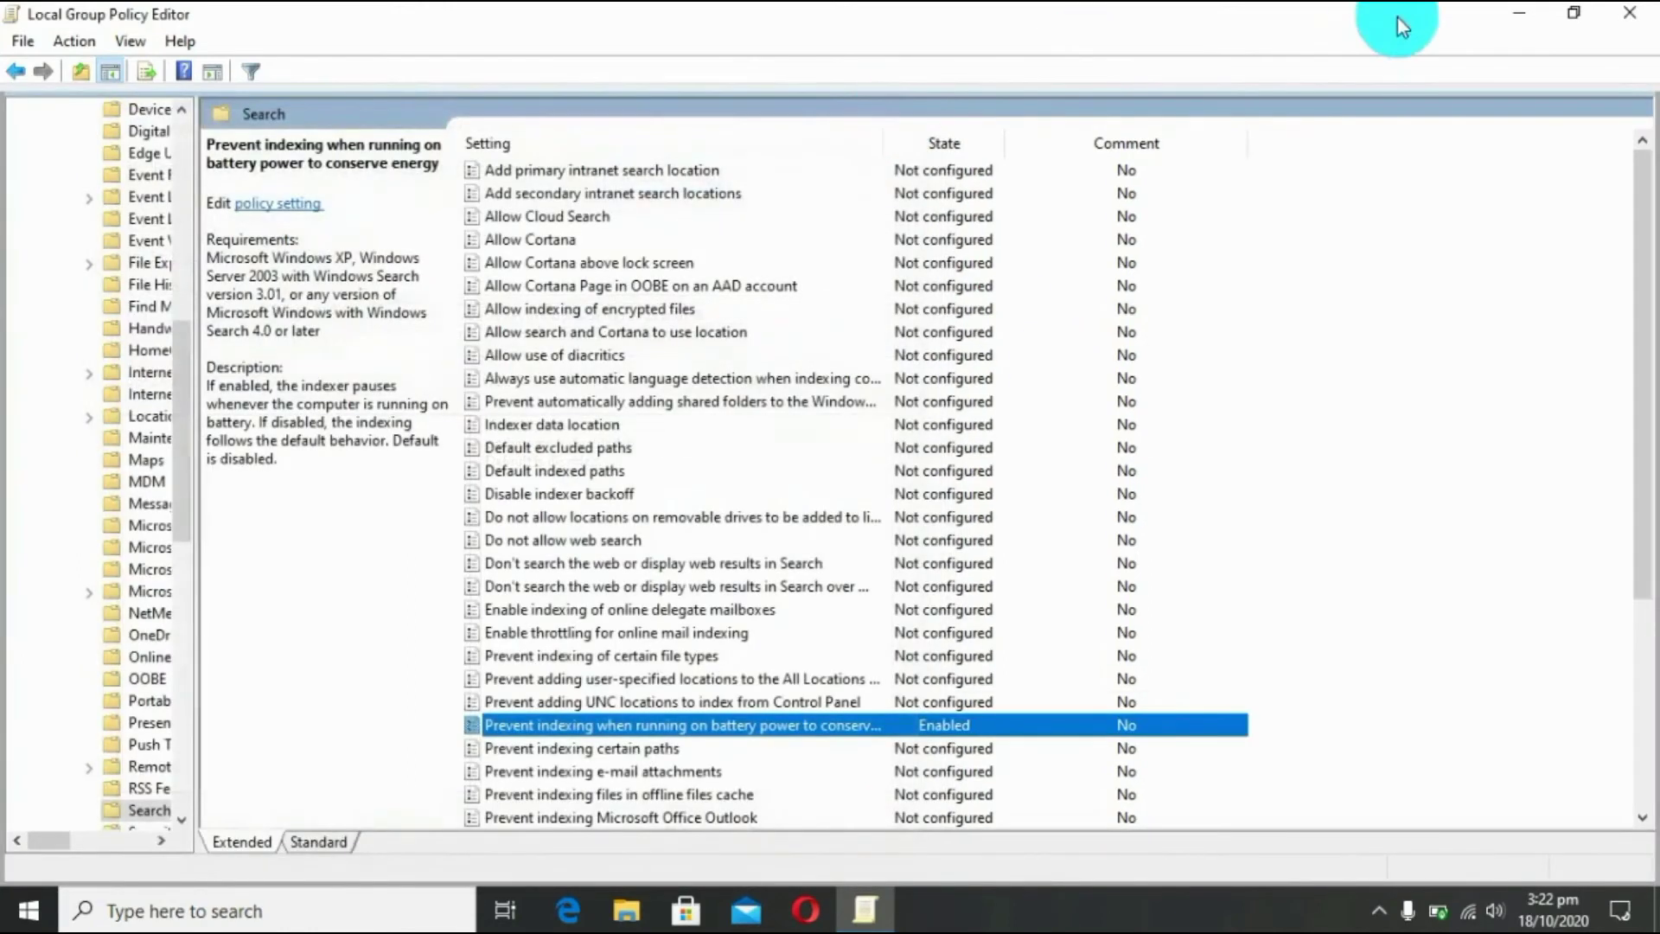
{"action": "left_click", "coordinate": [1636, 14]}
Refresh the desktop, then open Task Manager in its detailed view and show the list of startup programs.
{"action": "right_click", "coordinate": [883, 281]}
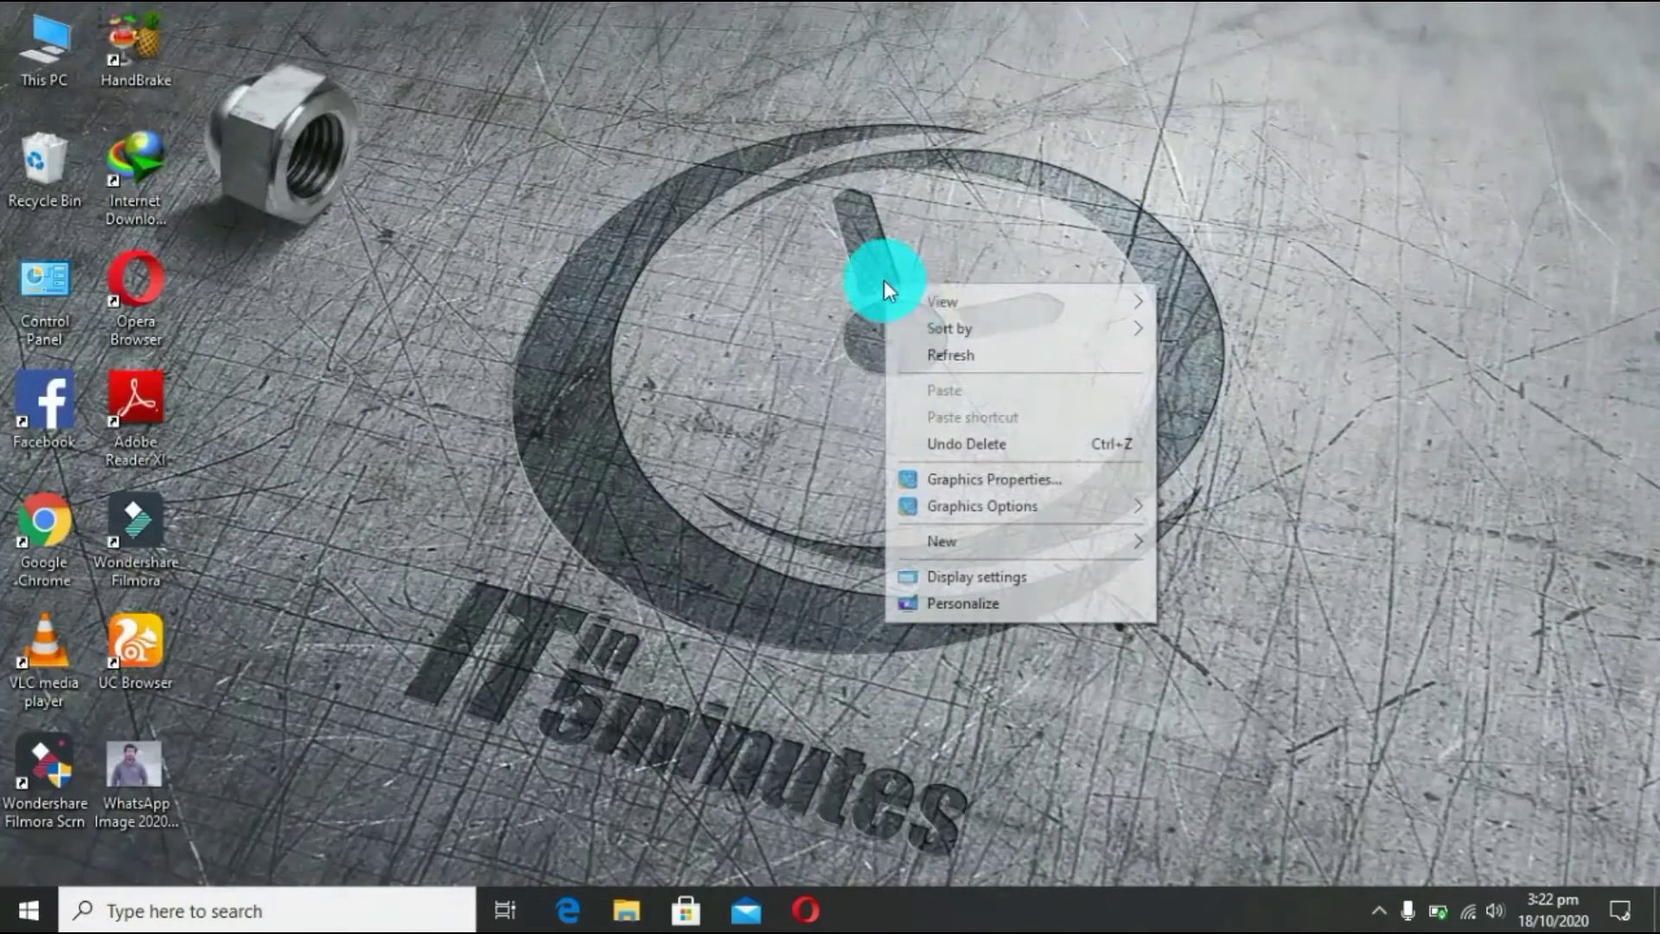
{"action": "left_click", "coordinate": [935, 350]}
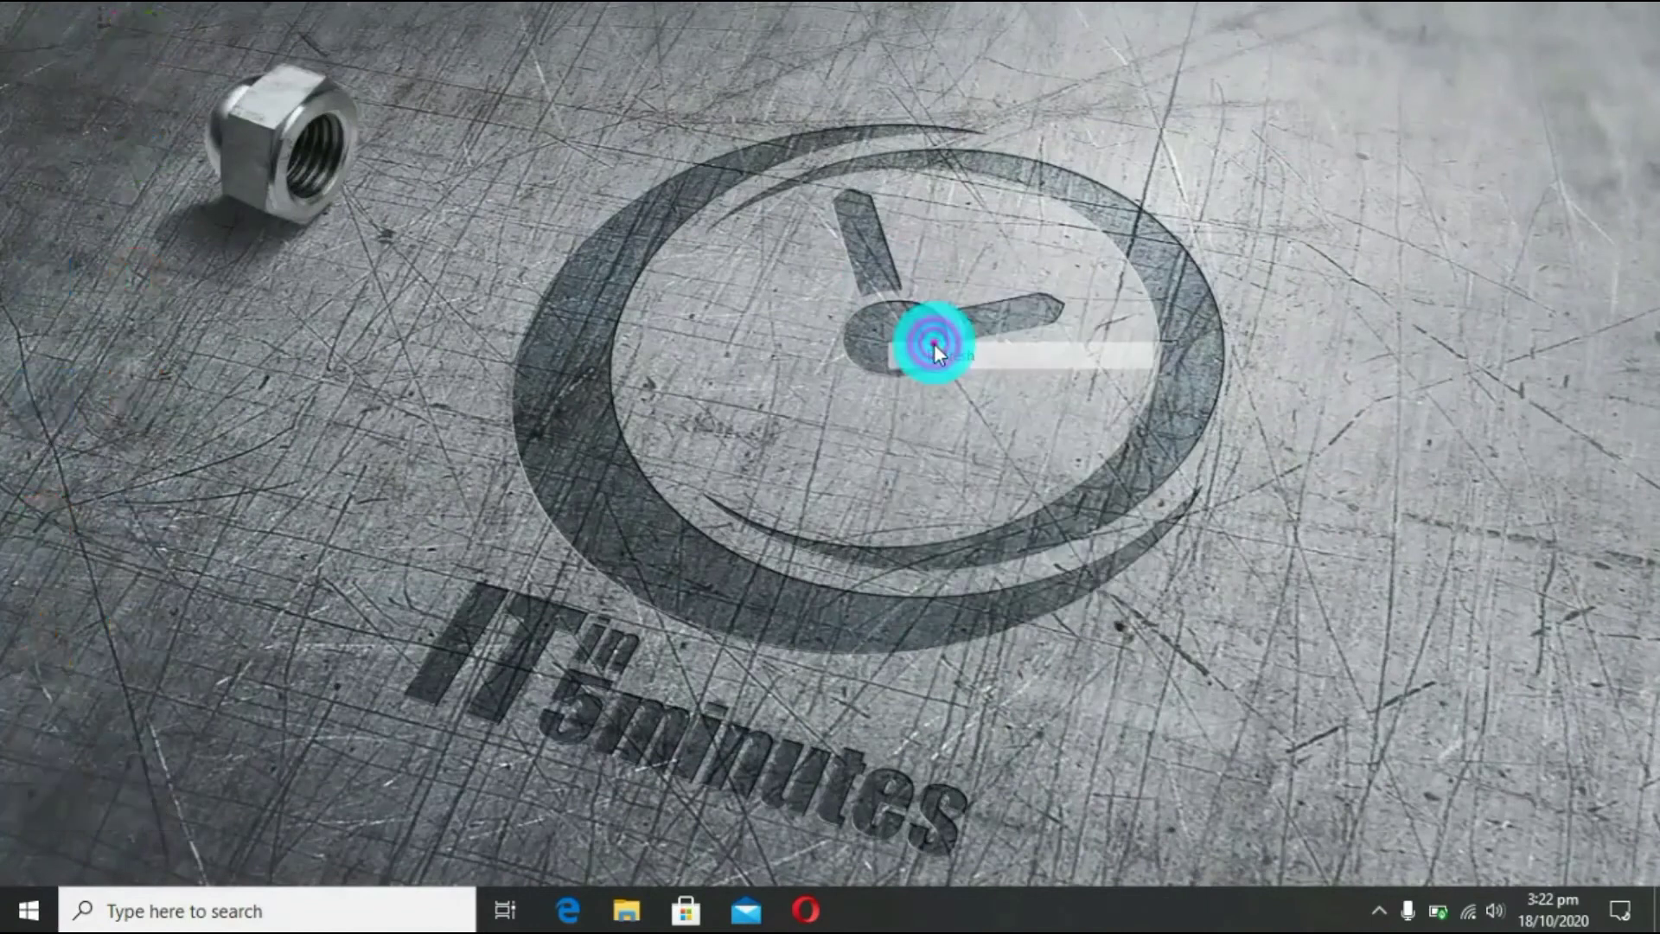
{"action": "right_click", "coordinate": [1048, 927]}
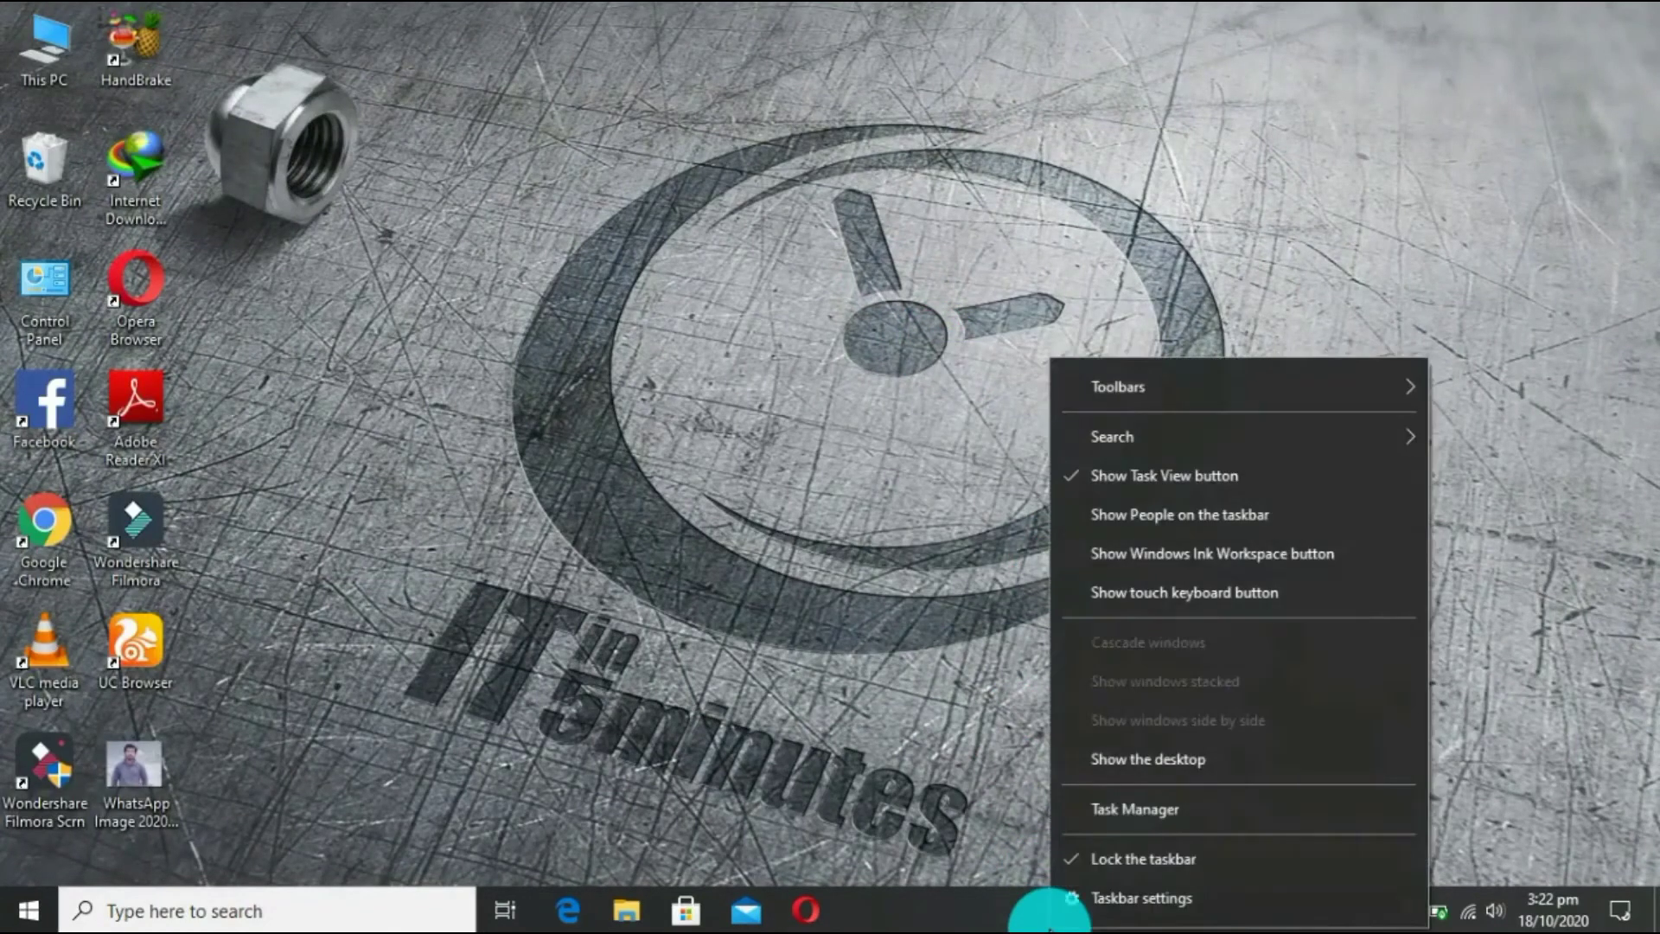
{"action": "left_click", "coordinate": [1126, 808]}
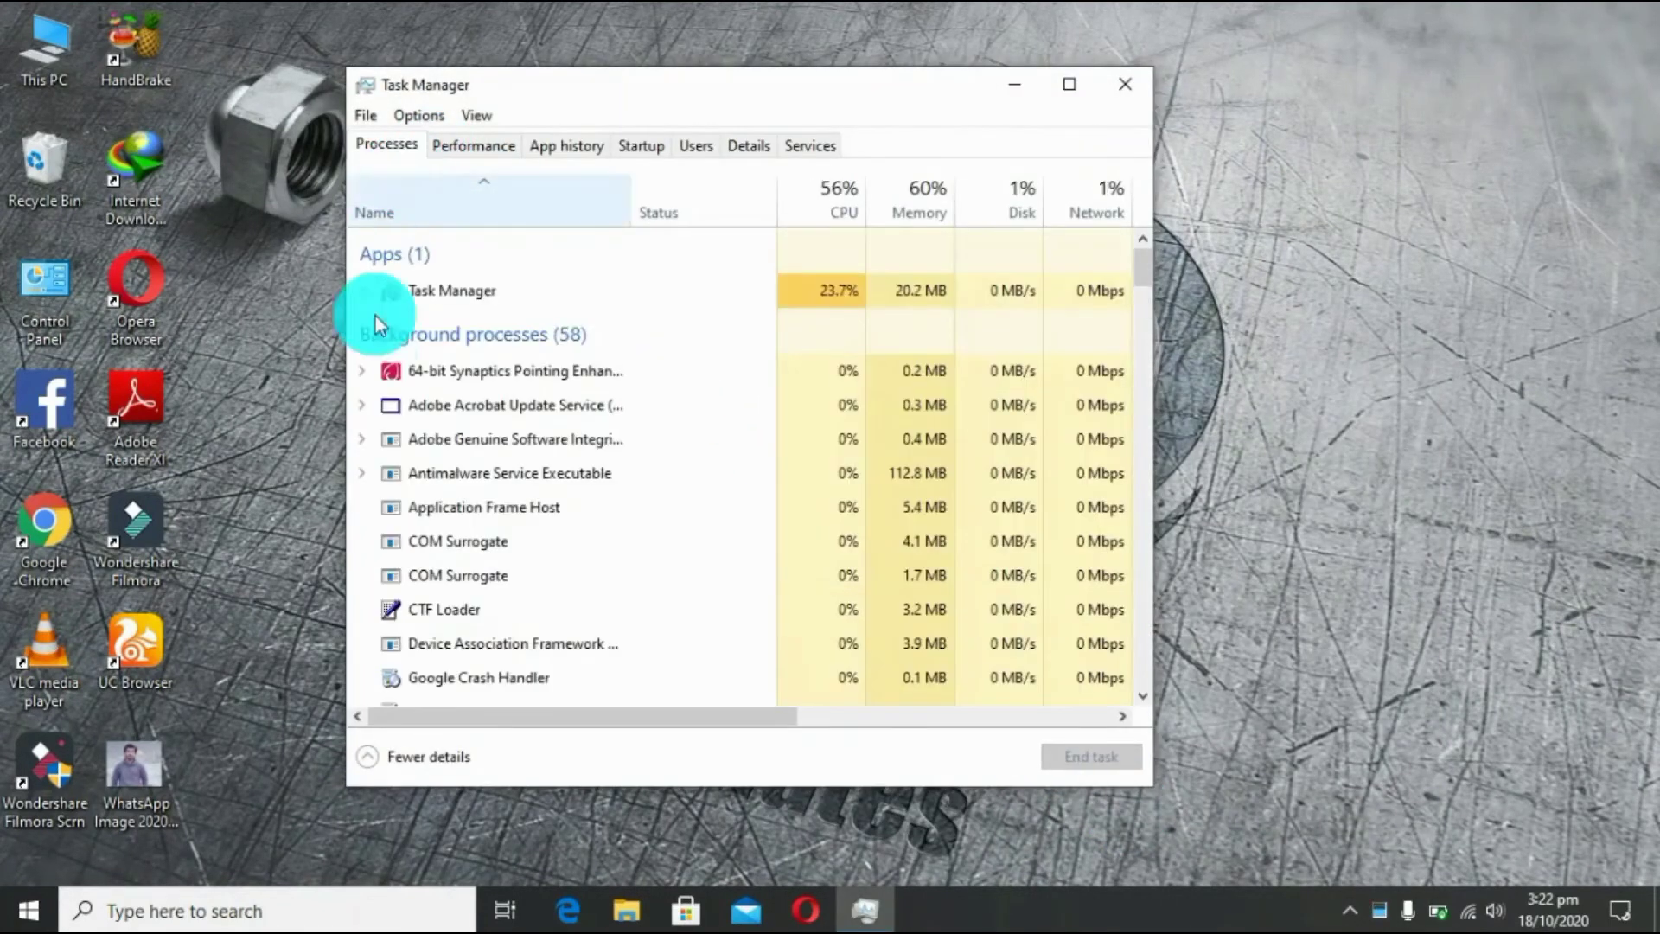
{"action": "left_click", "coordinate": [369, 750]}
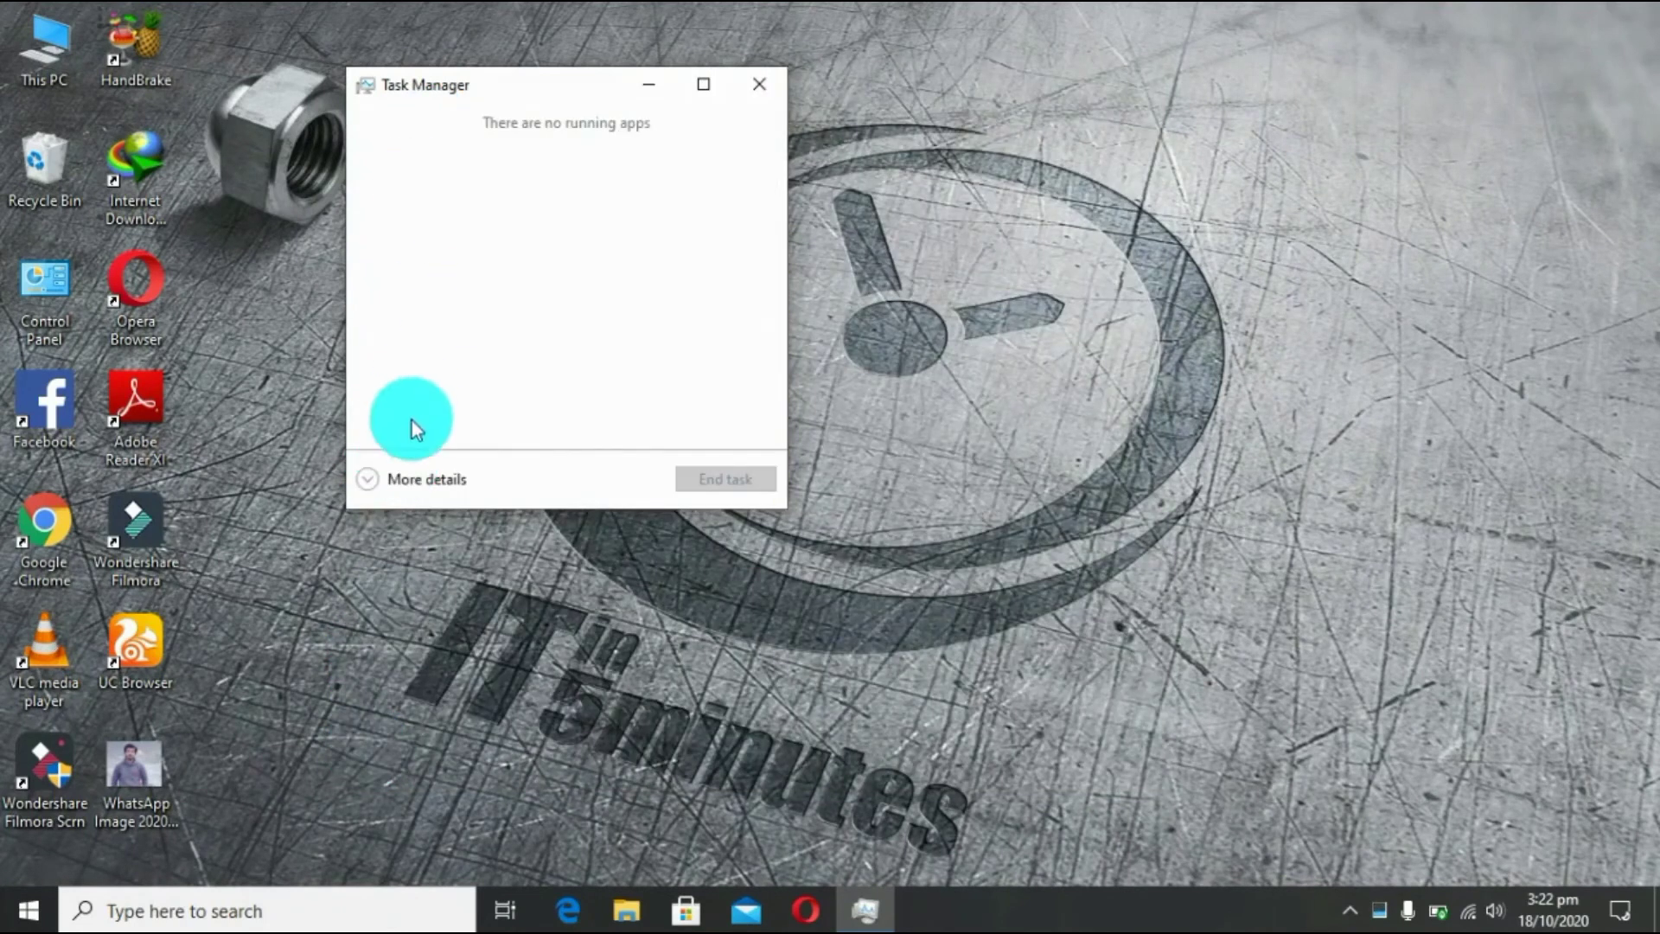
{"action": "left_click", "coordinate": [363, 481]}
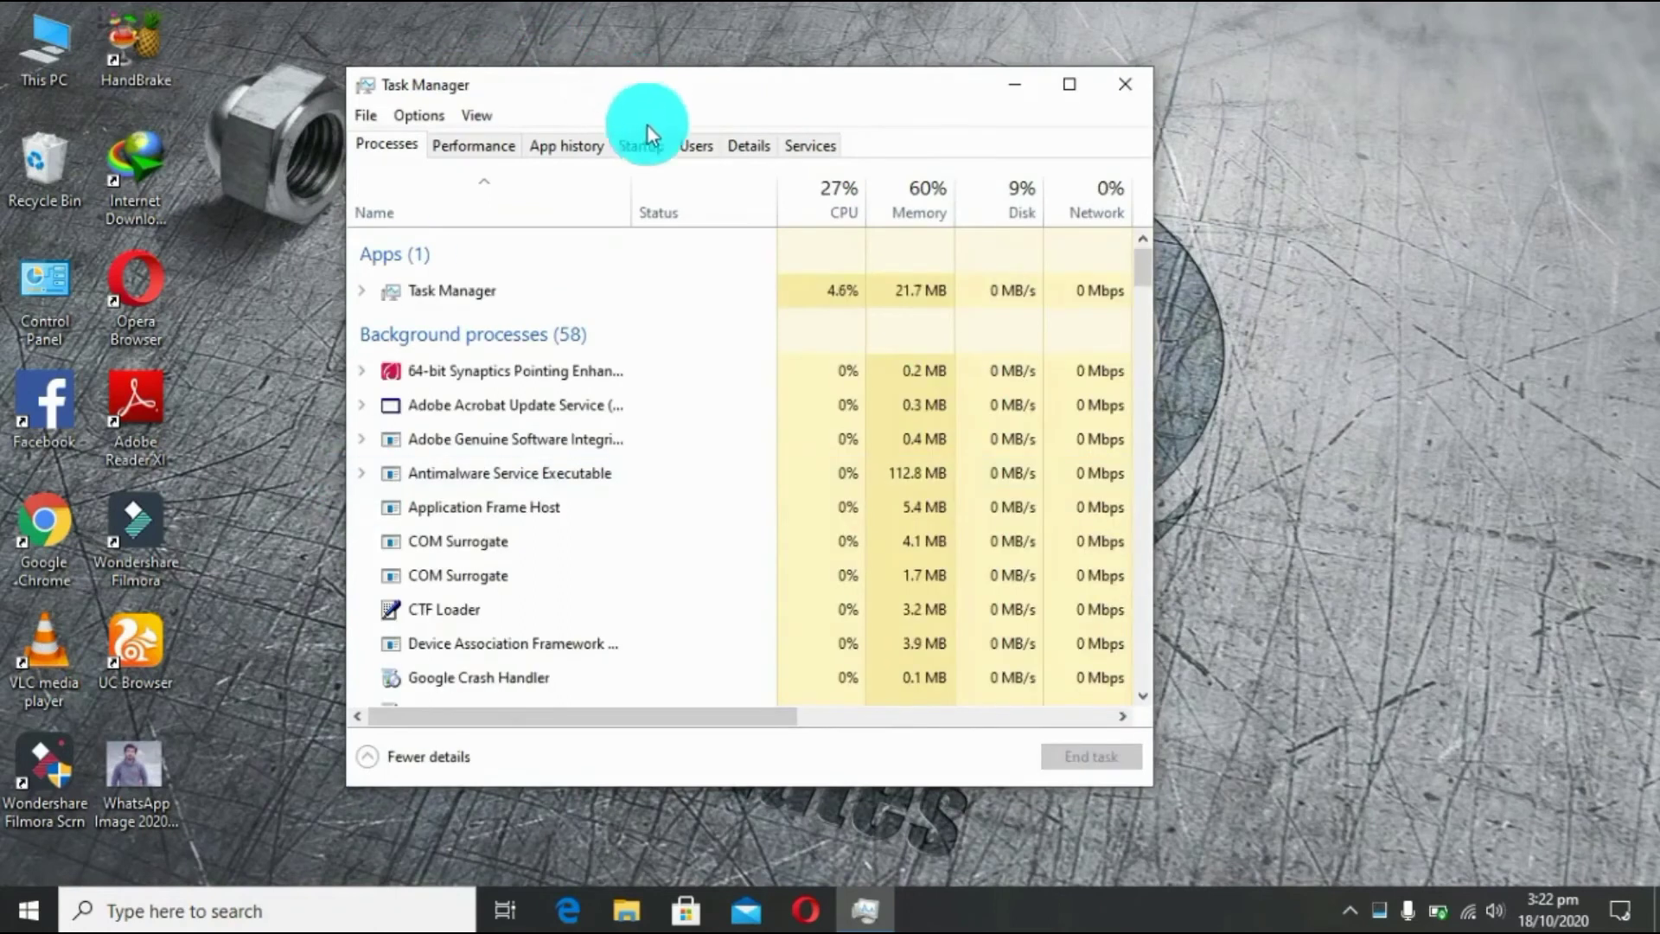
{"action": "left_click", "coordinate": [641, 148]}
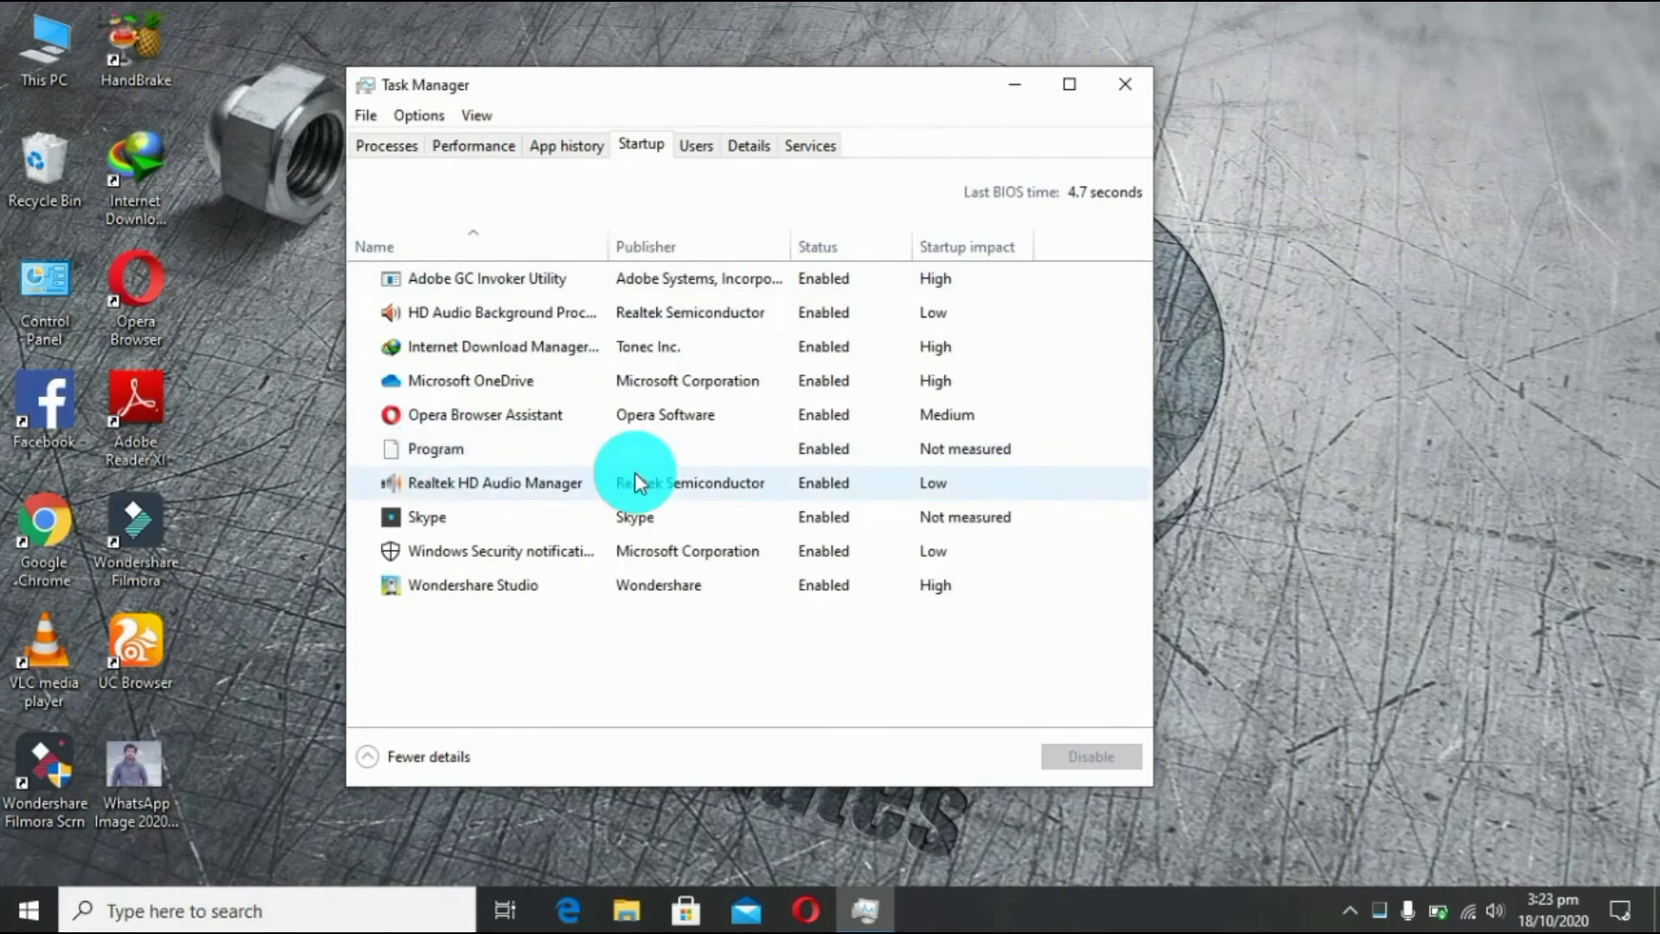
Disable Skype and Opera Browser Assistant from launching at Windows startup.
{"action": "right_click", "coordinate": [574, 515]}
{"action": "left_click", "coordinate": [640, 533]}
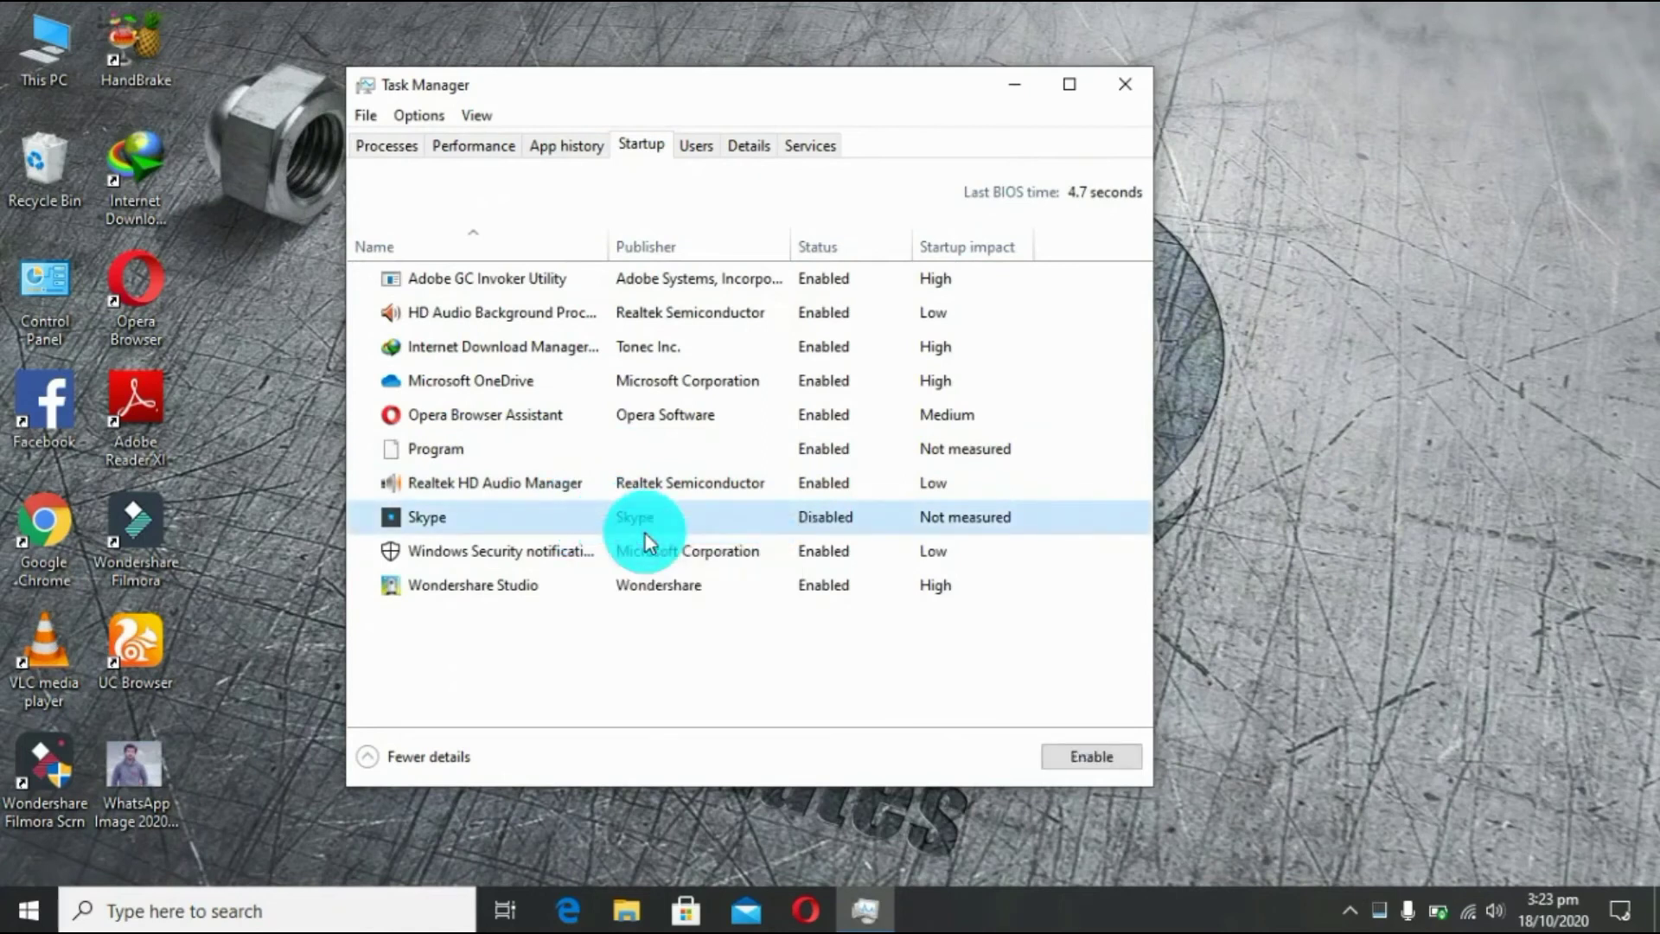
{"action": "right_click", "coordinate": [495, 418]}
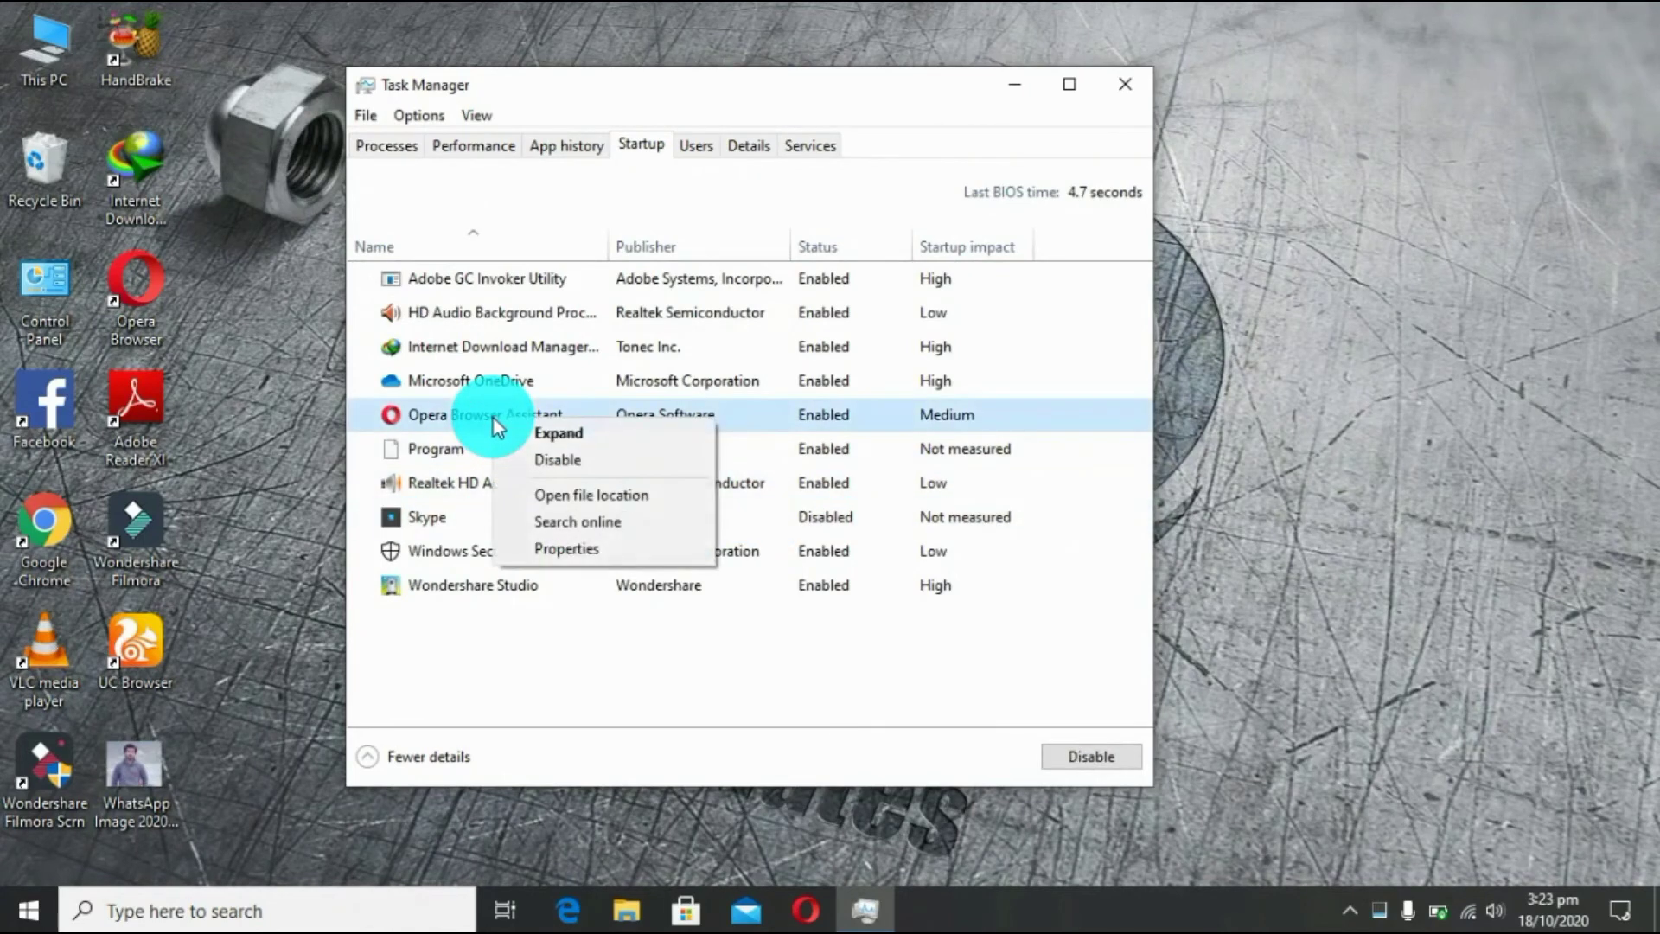
{"action": "left_click", "coordinate": [550, 467]}
Disable Internet Download Manager and Microsoft OneDrive from launching at Windows startup.
{"action": "left_click", "coordinate": [499, 352]}
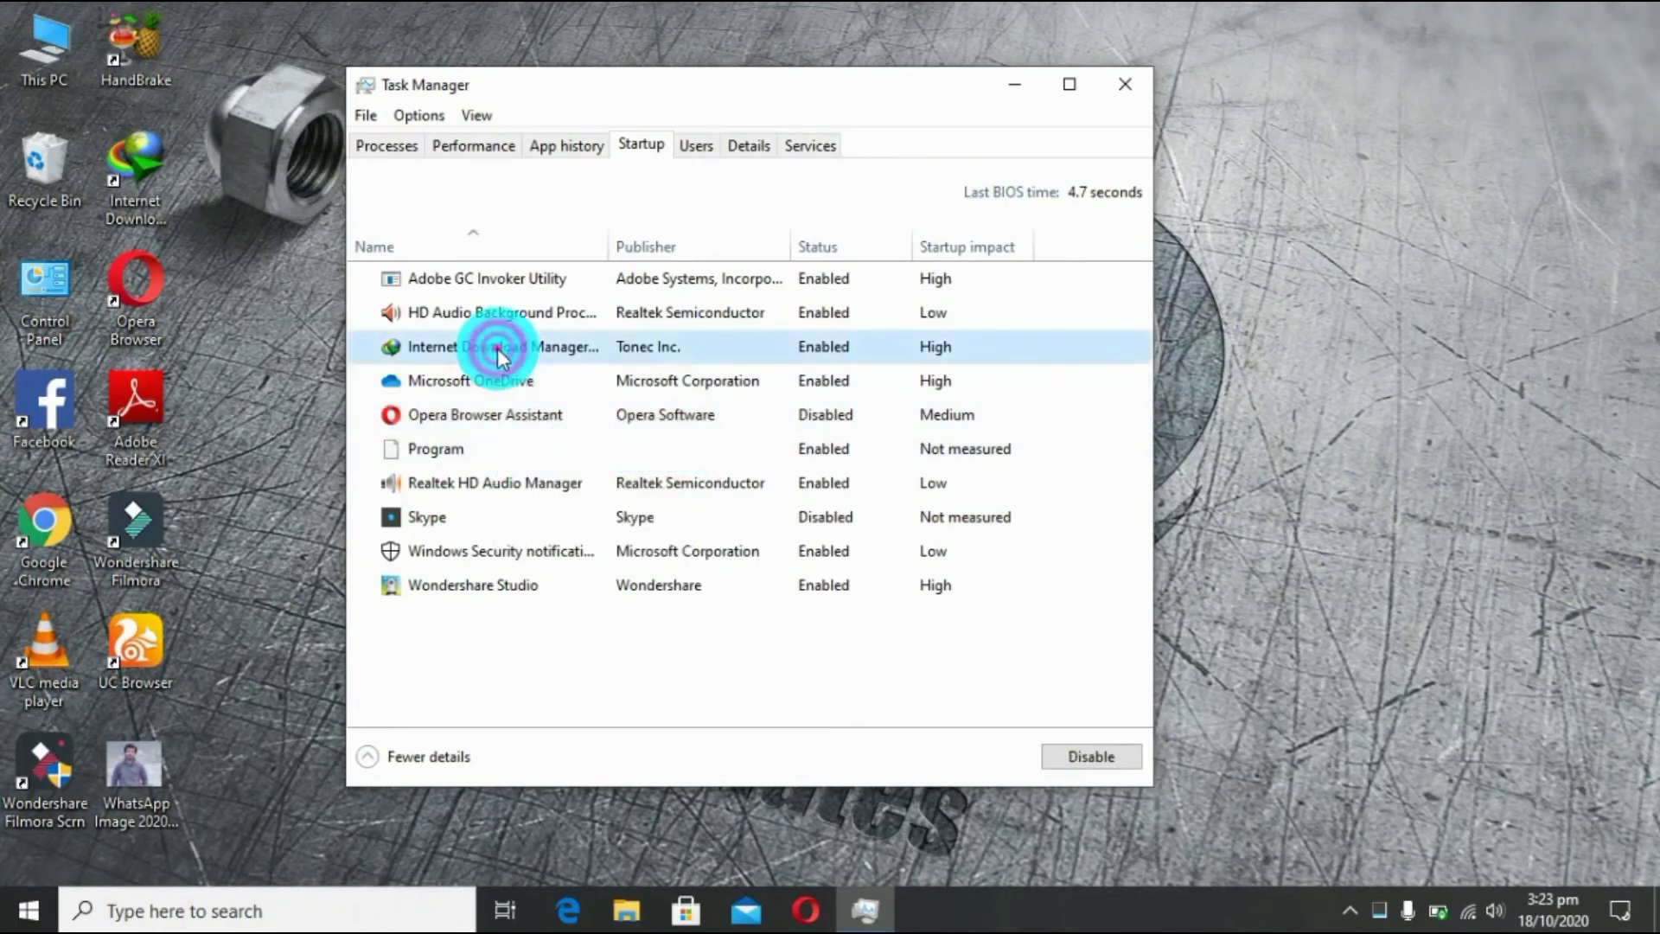
{"action": "right_click", "coordinate": [499, 353]}
{"action": "left_click", "coordinate": [548, 398]}
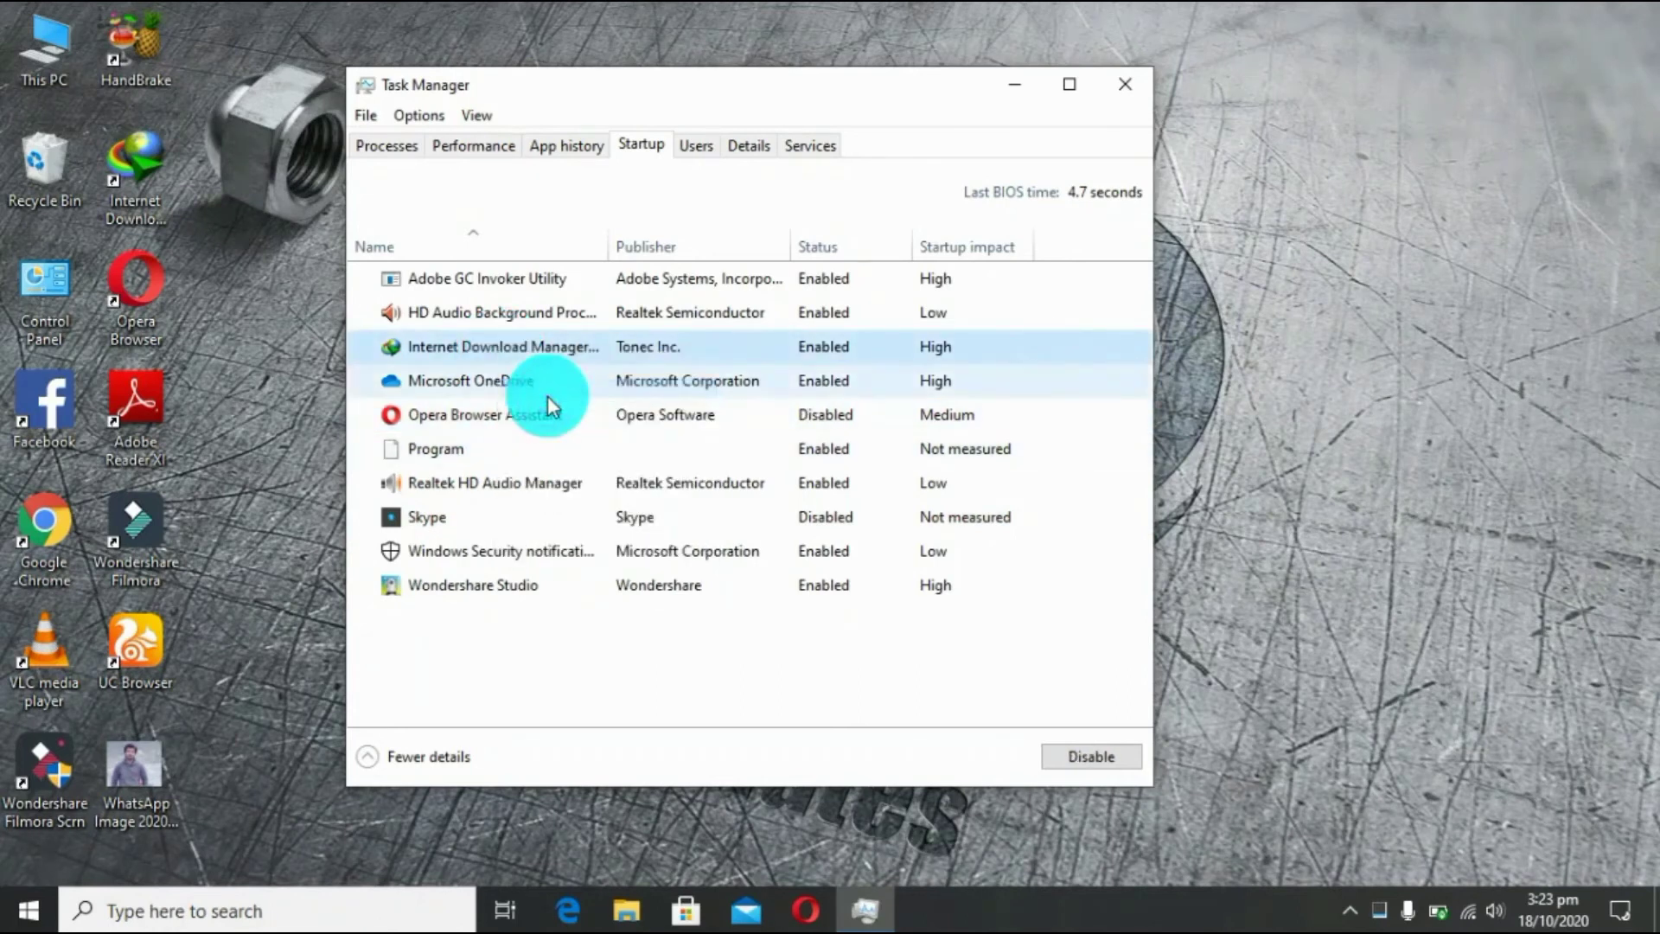
{"action": "left_click", "coordinate": [501, 382]}
{"action": "right_click", "coordinate": [500, 382]}
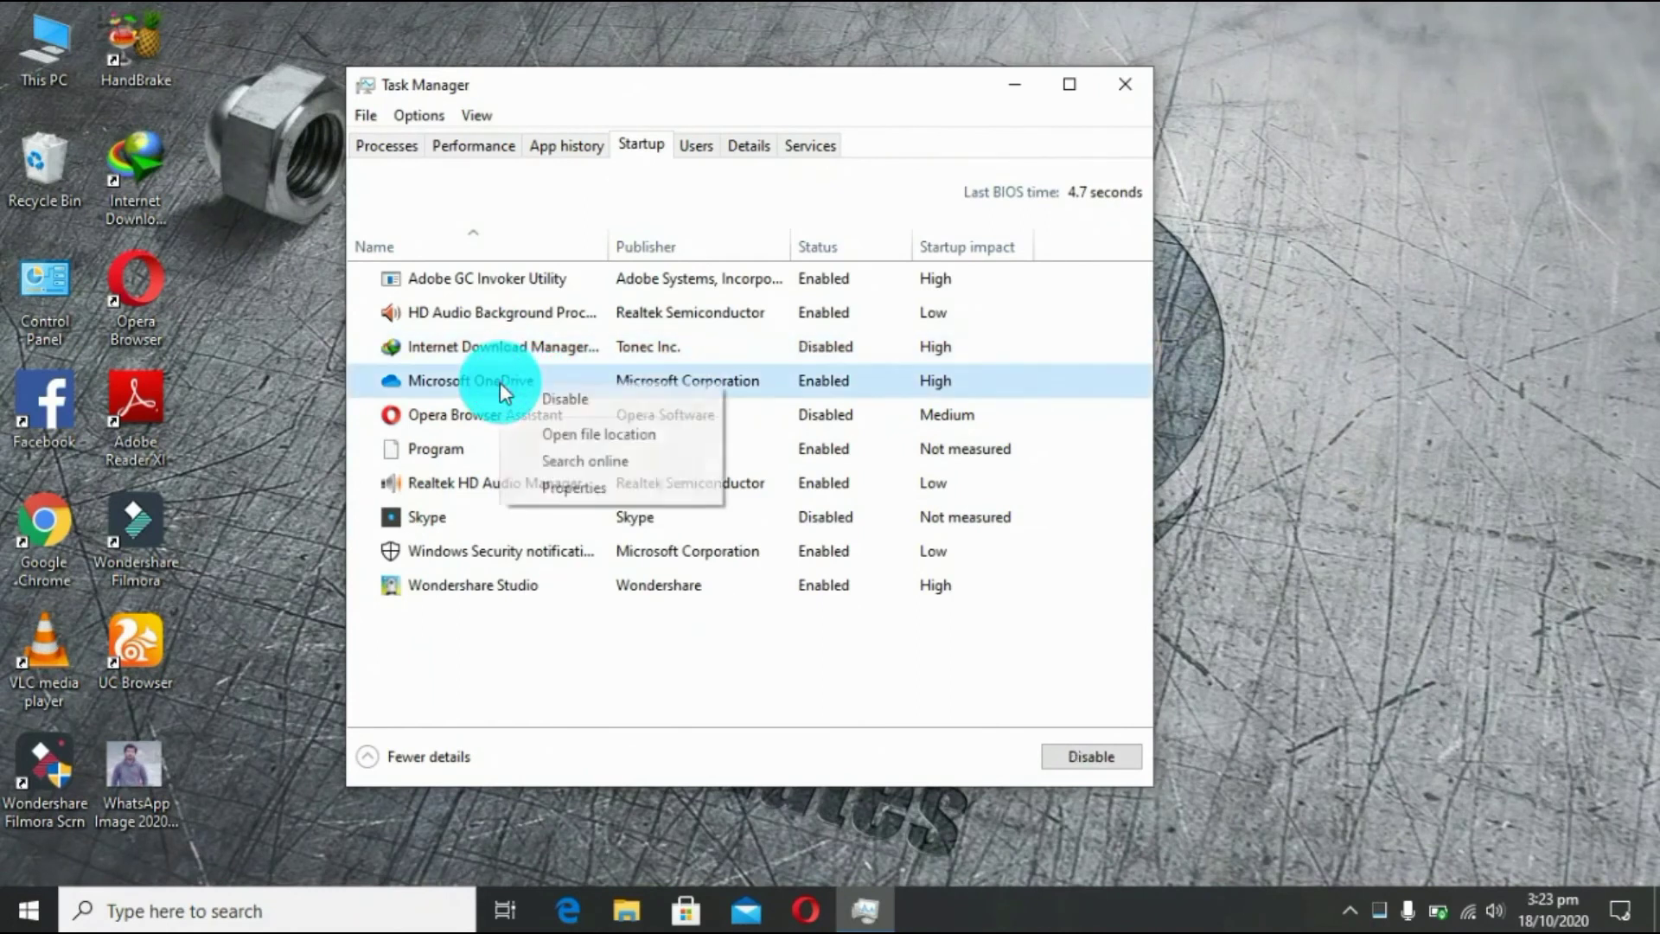
{"action": "left_click", "coordinate": [544, 399]}
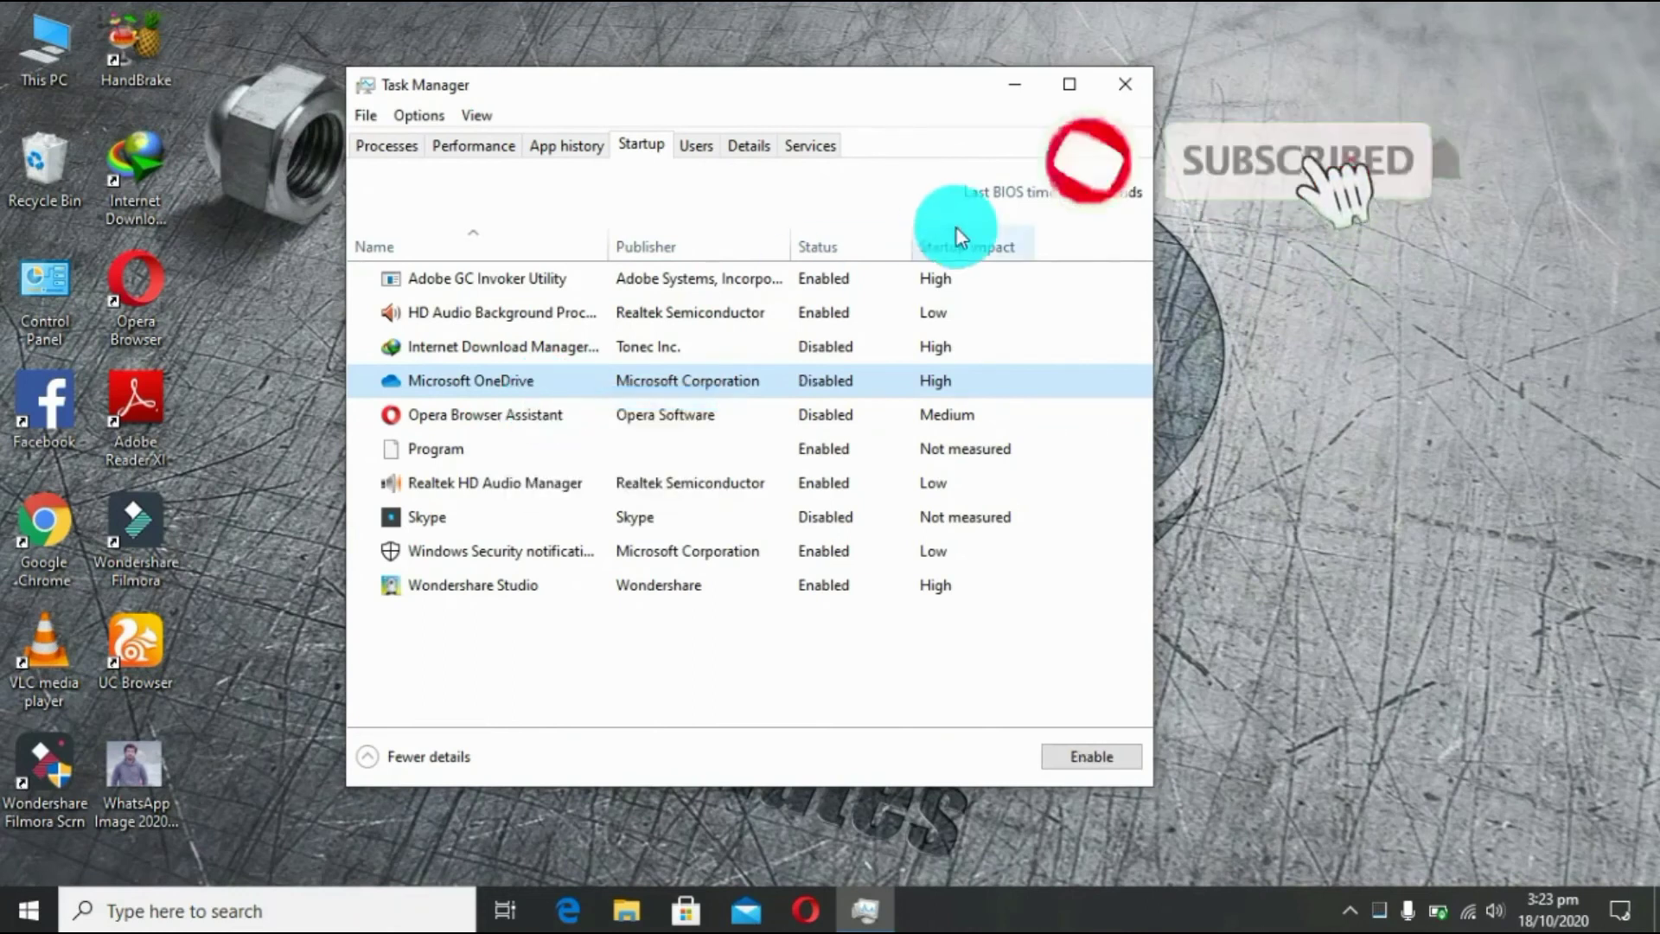
Close Task Manager and refresh the desktop.
{"action": "left_click", "coordinate": [1127, 86]}
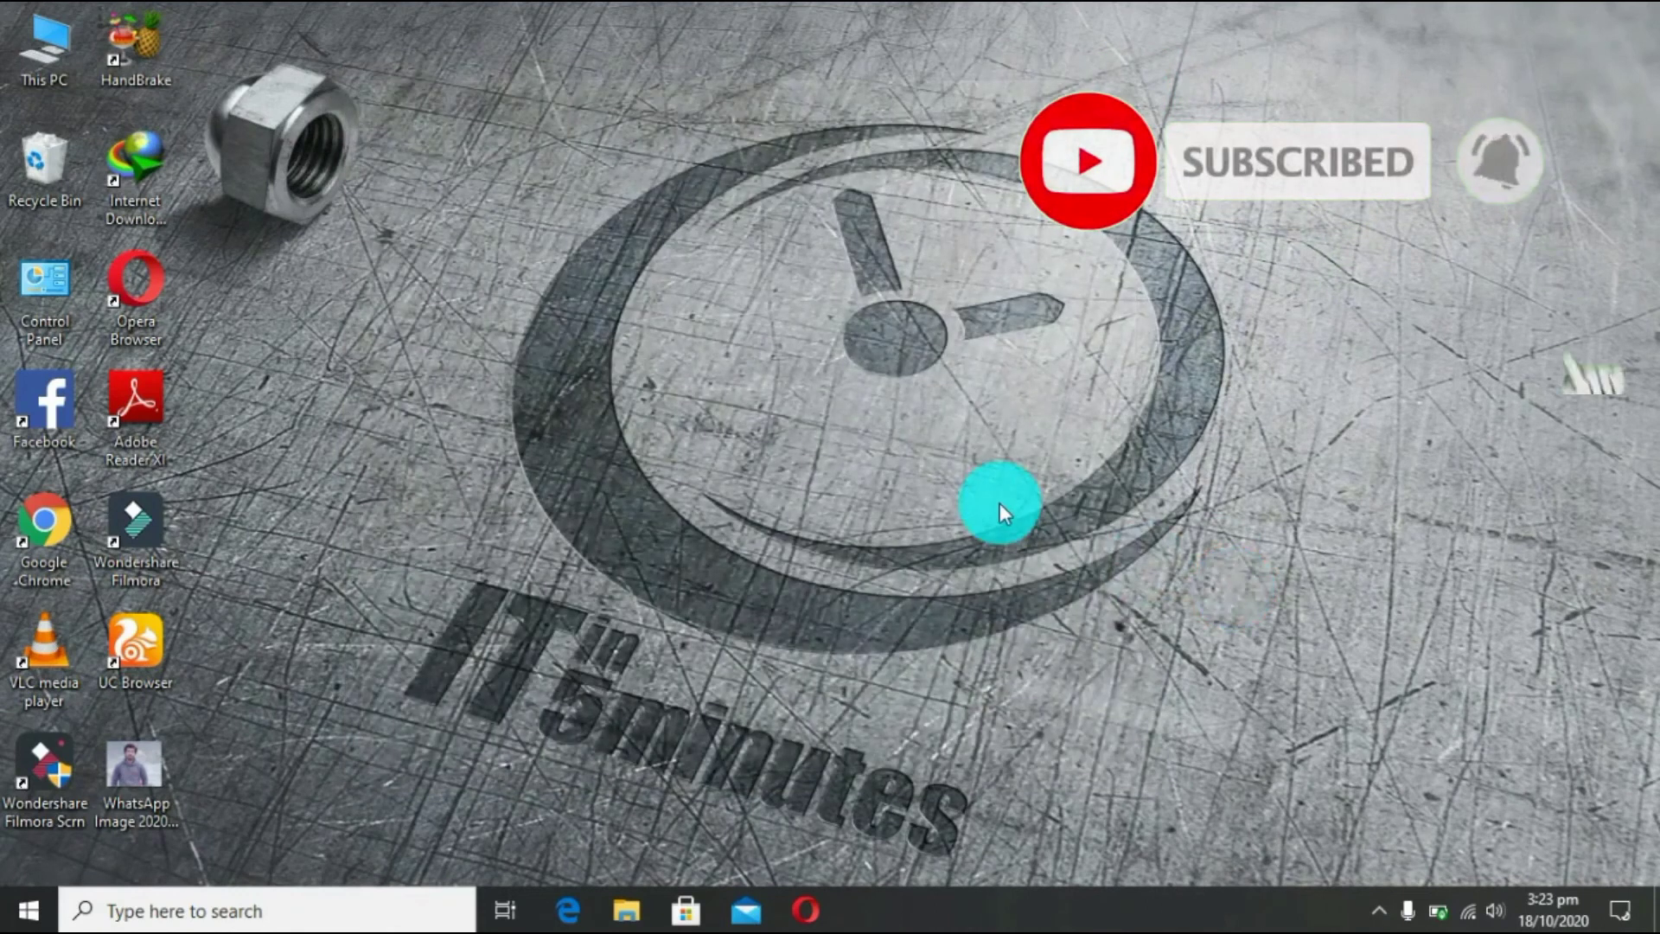
{"action": "right_click", "coordinate": [999, 505]}
{"action": "left_click", "coordinate": [1047, 570]}
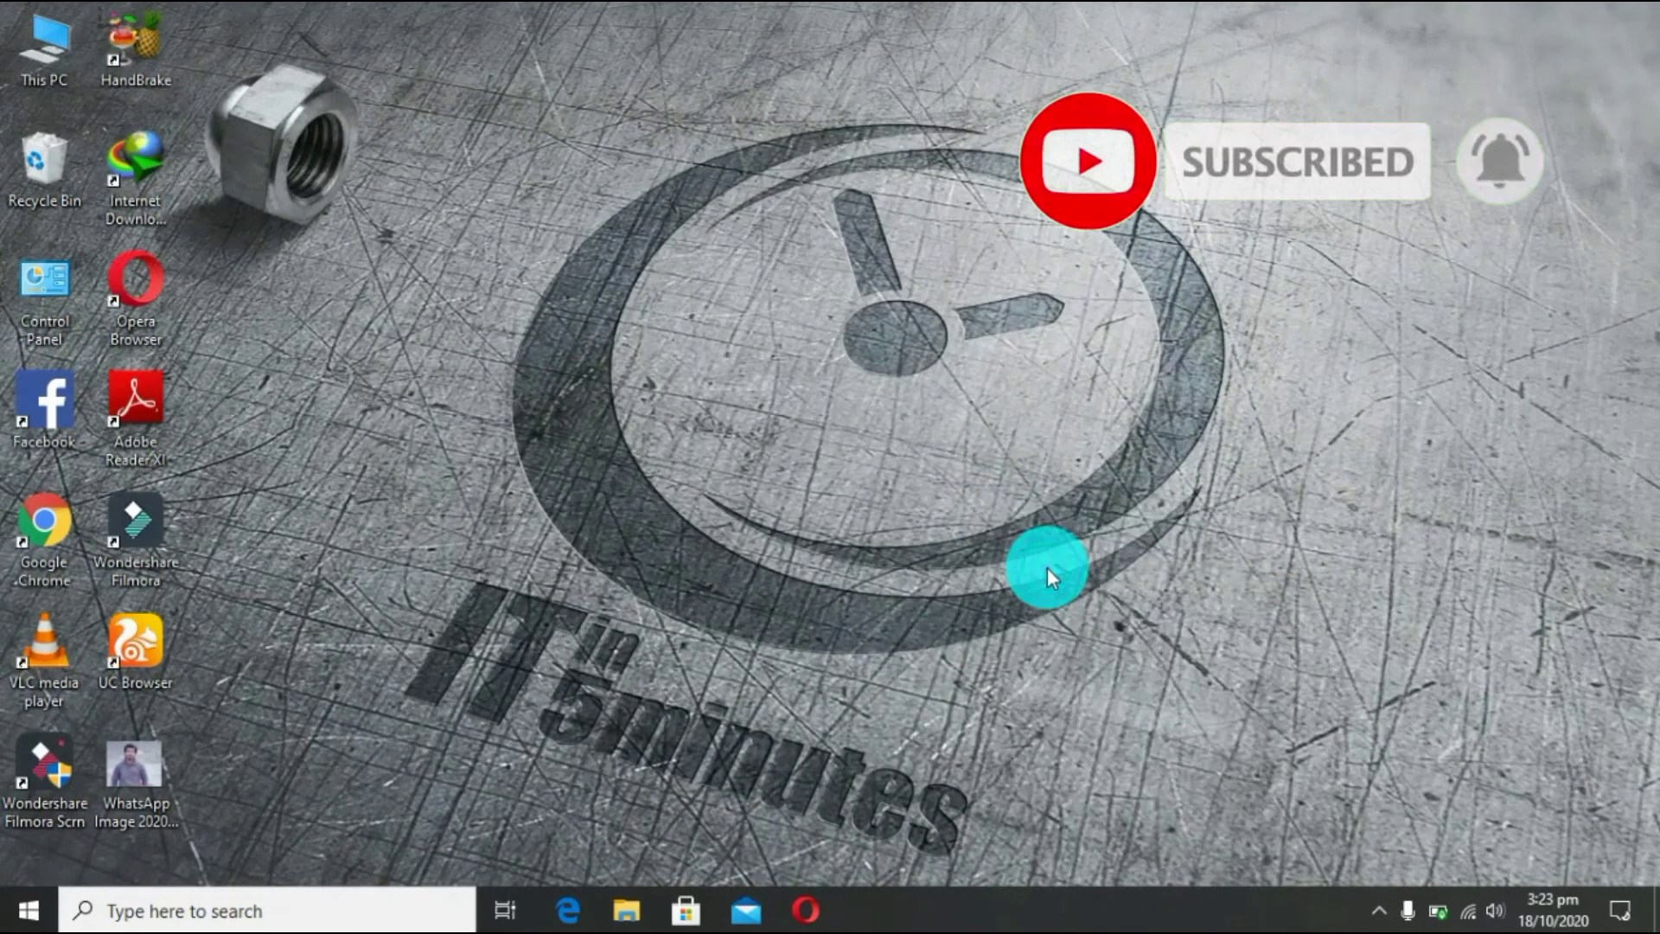